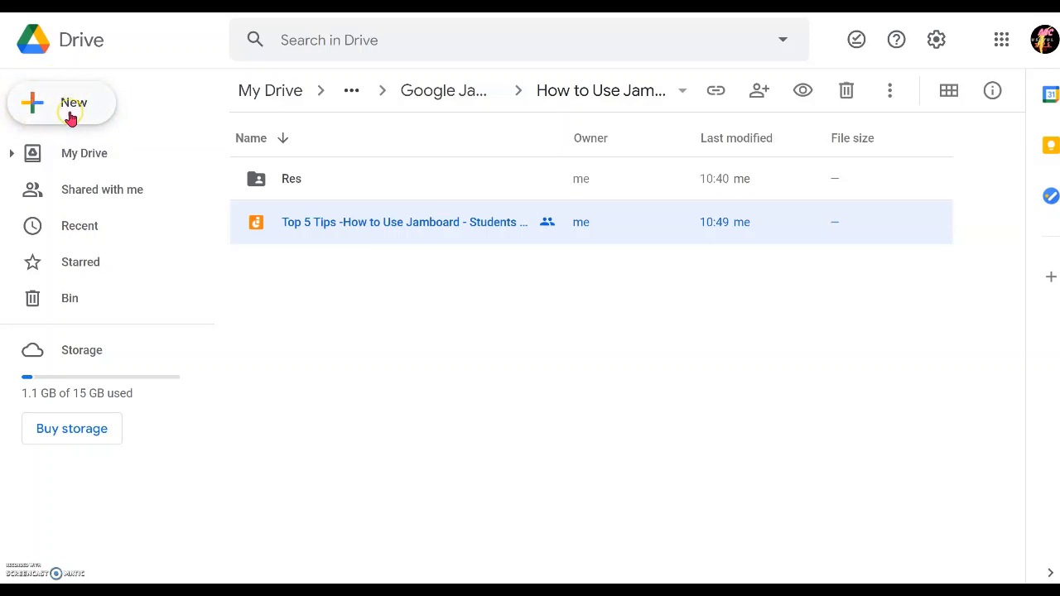
Create a new Google Jamboard file in the current shared folder and accept sharing it with the folder's members
left_click(71, 113)
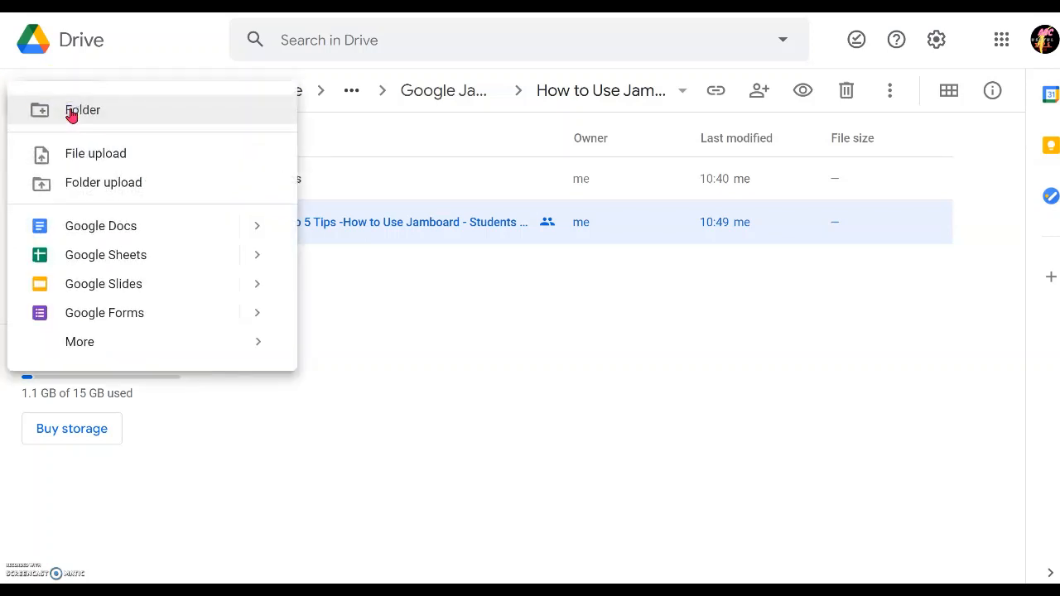
mouse_move(90, 342)
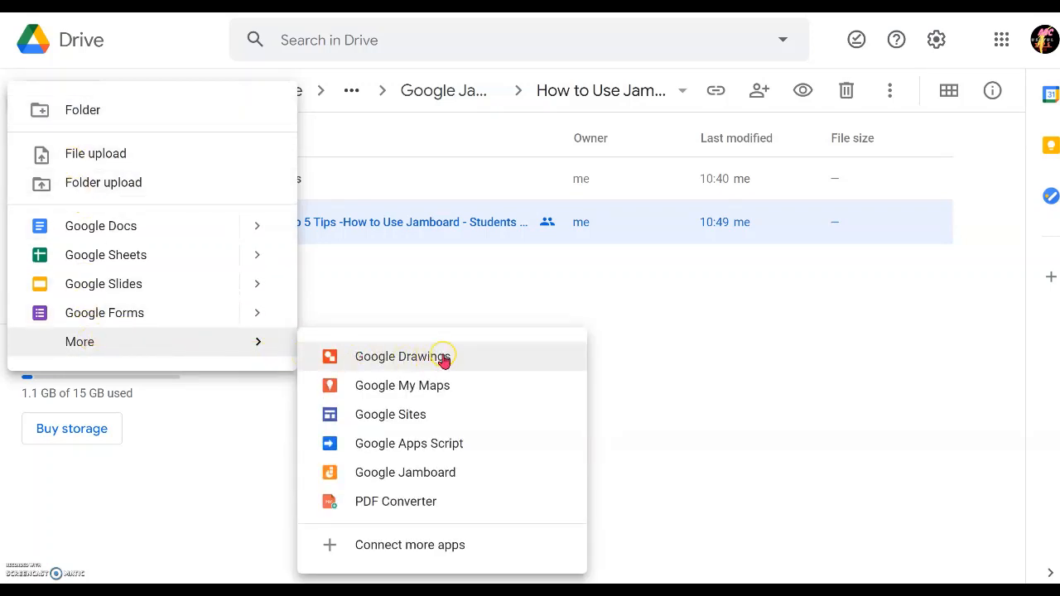
left_click(425, 482)
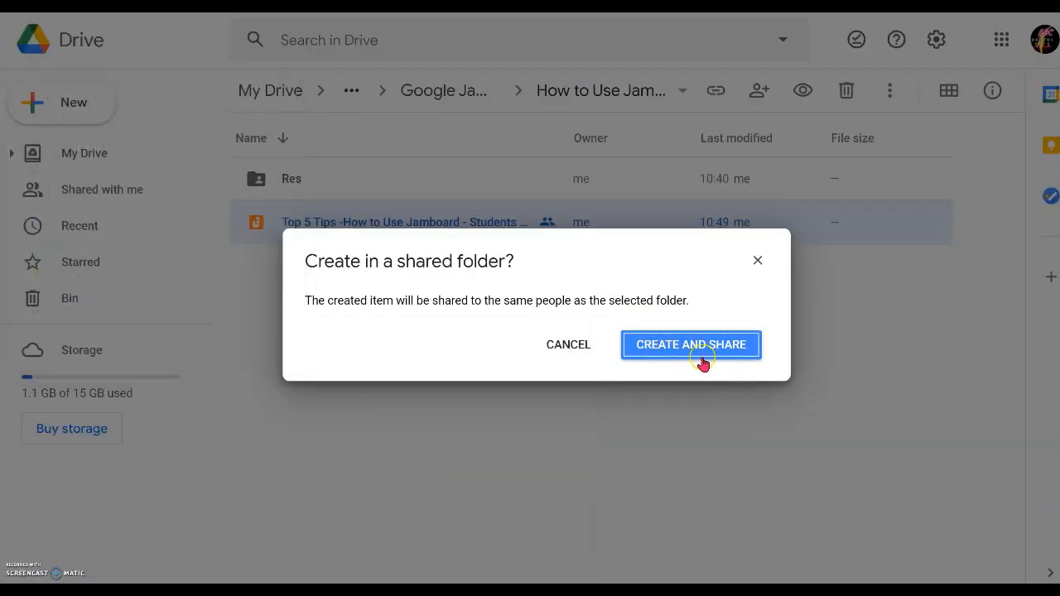
left_click(701, 361)
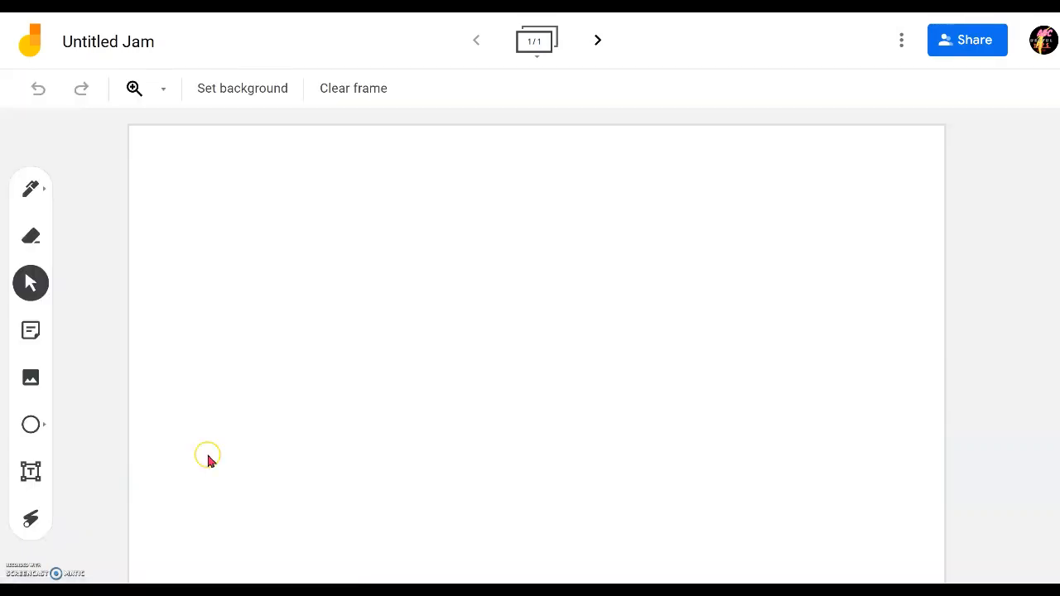
Rename the untitled jam as "Demo Top 5 Tips -How to Use Jamboard"
left_click(117, 48)
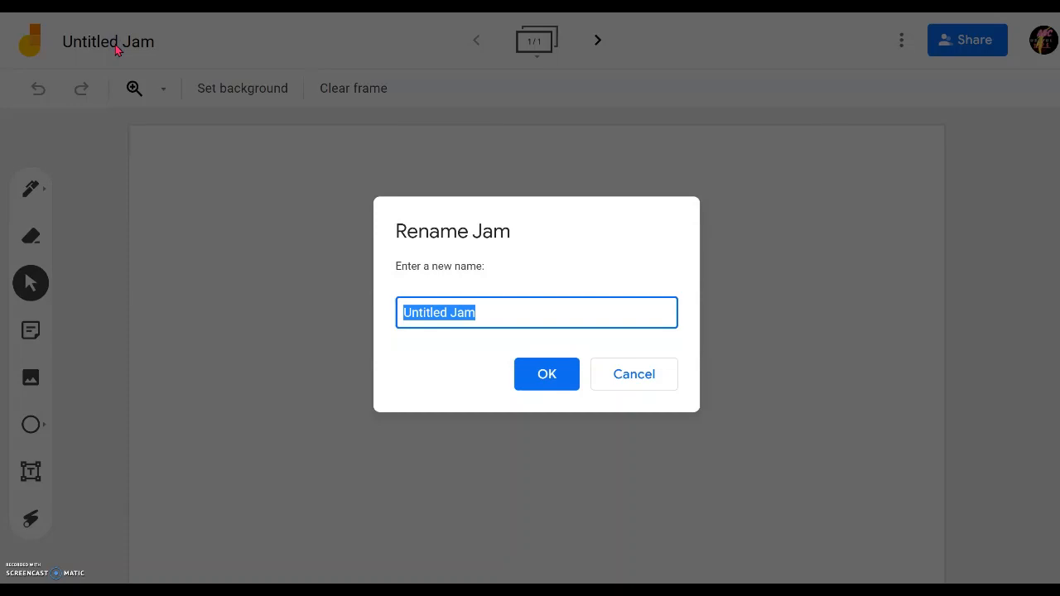
type("Demo")
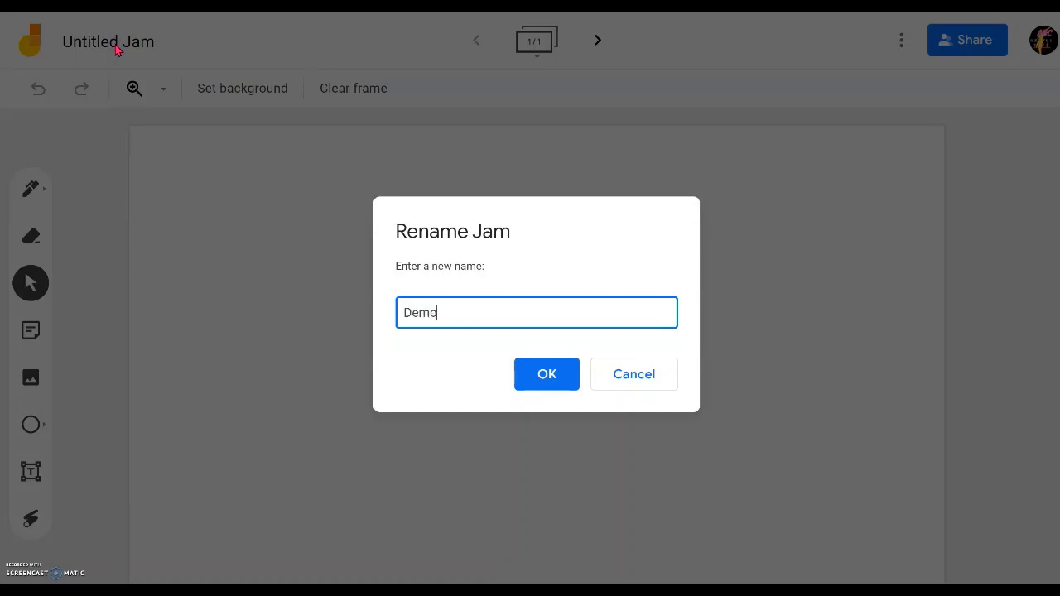
type(" 5 Tips -How to Use Jamboard")
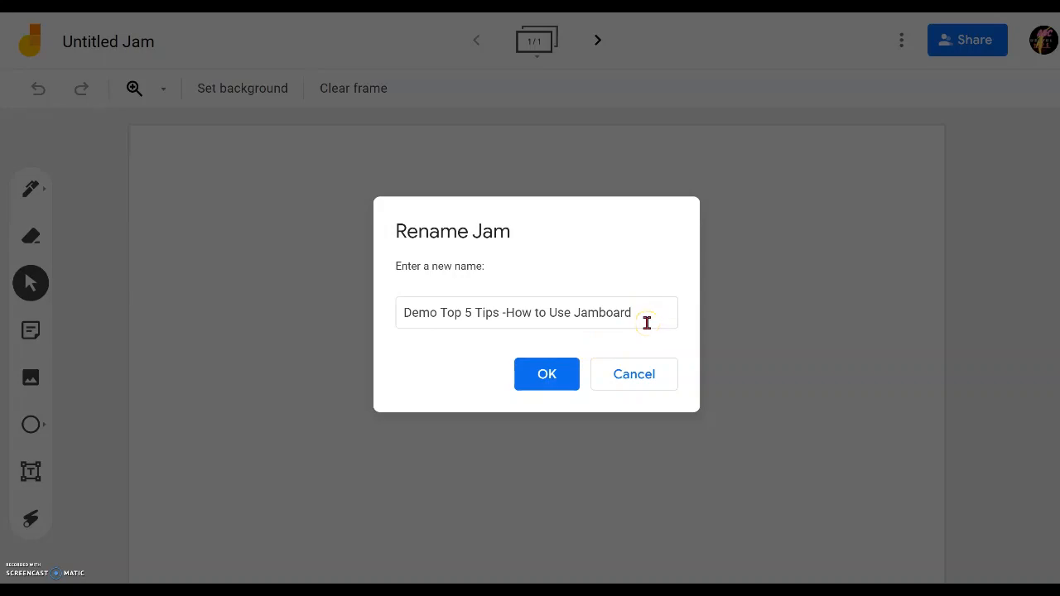
left_click(543, 373)
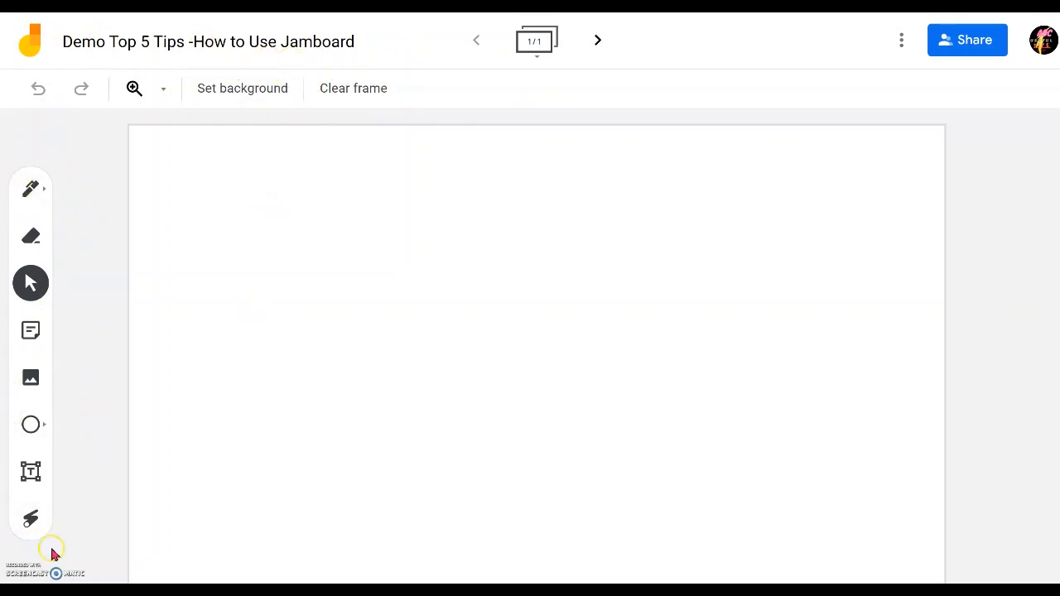
Add a text box near the middle of the blank frame containing "Demo Jamboard"
left_click(31, 475)
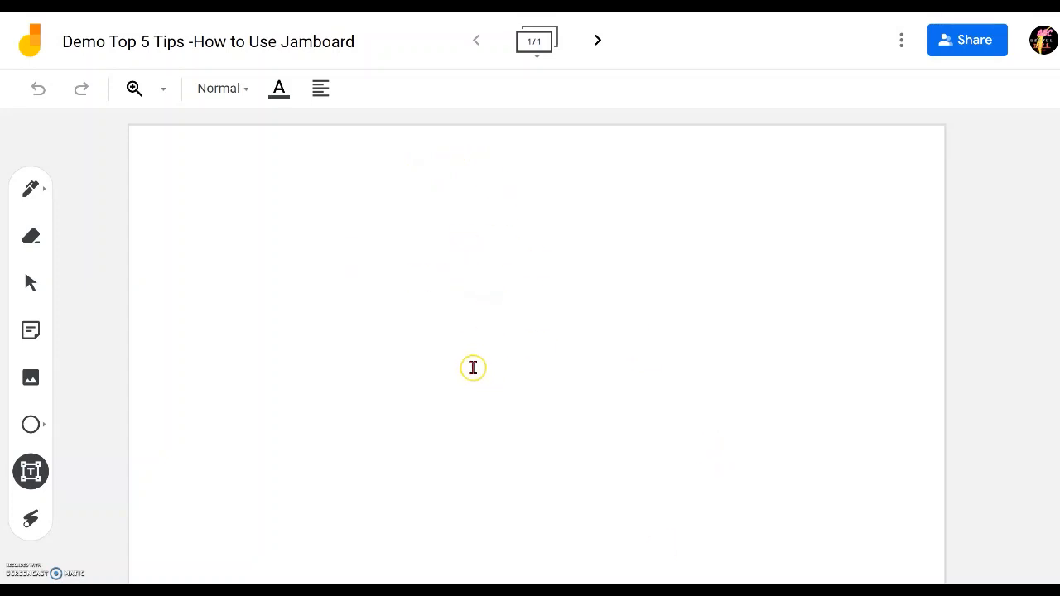
left_click(478, 366)
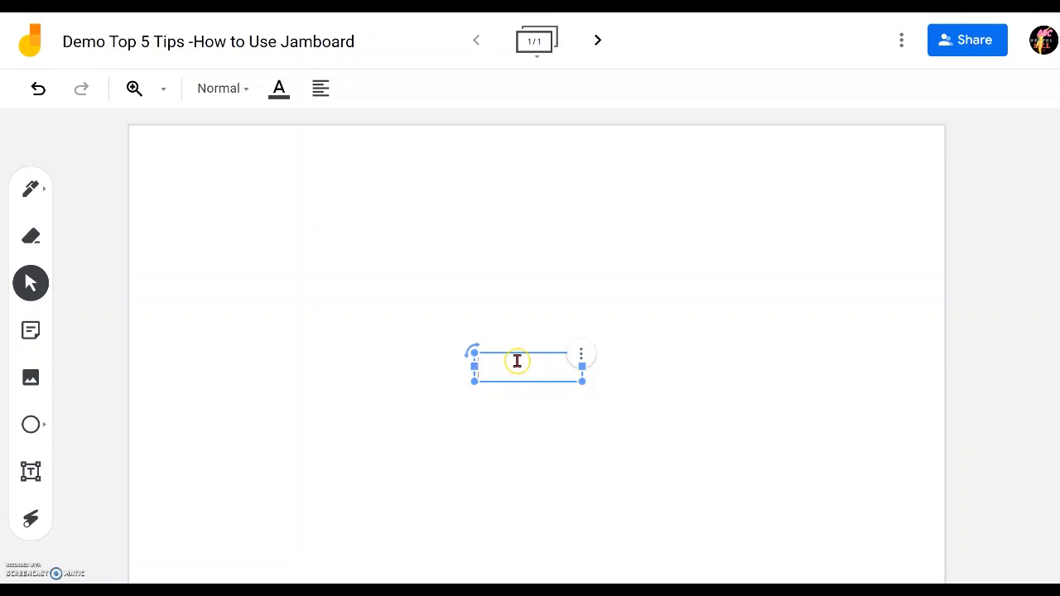
type("Demo Jamboard")
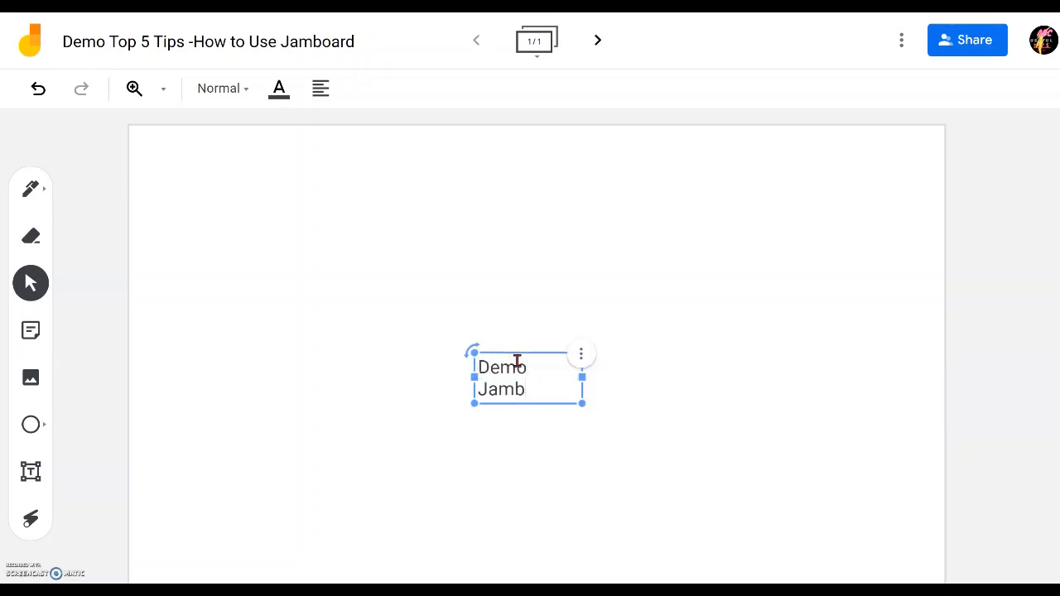
Scale the "Demo Jamboard" text box up slightly from its lower-right corner and deselect it
left_click(613, 400)
left_click(585, 402)
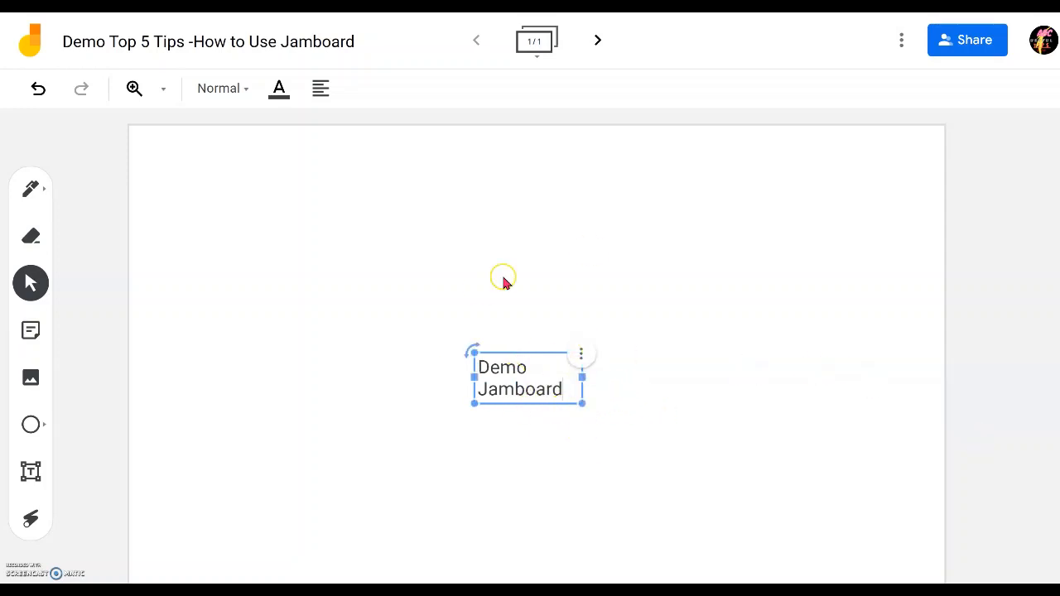
left_click(605, 372)
left_click(538, 388)
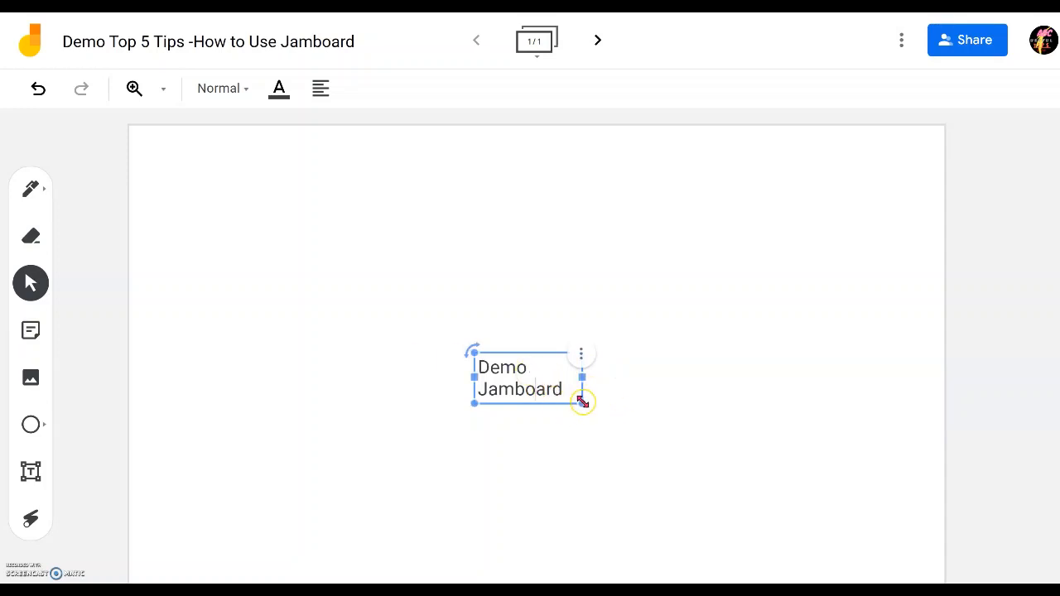
left_click(630, 384)
left_click(579, 389)
left_click(618, 422)
left_click(583, 401)
left_click(602, 408)
left_click_drag(581, 402, 603, 415)
left_click(755, 396)
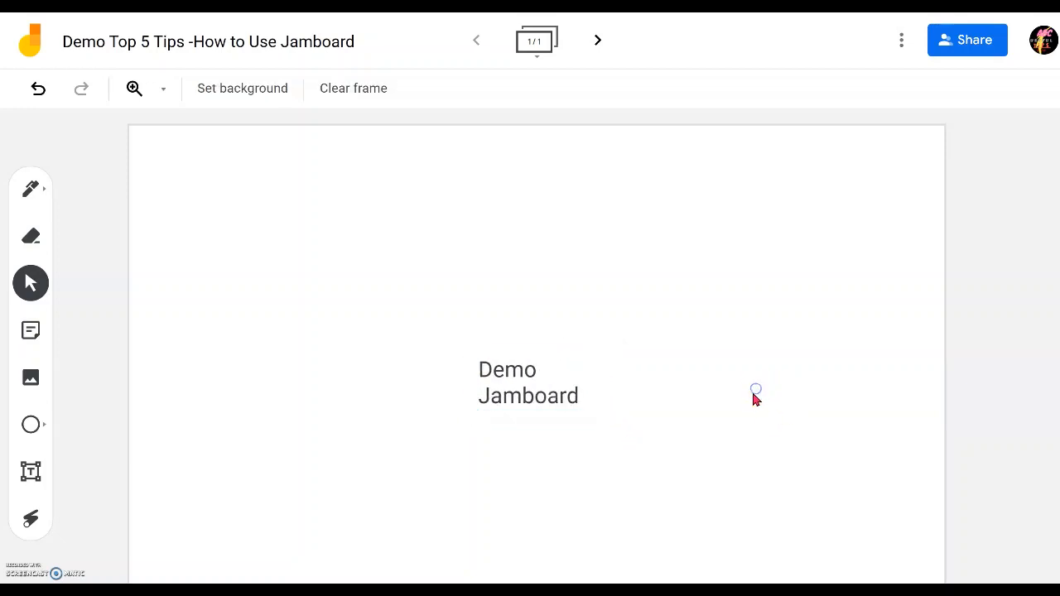
Widen the "Demo Jamboard" text box toward the left so the text fits on a single line
left_click(490, 411)
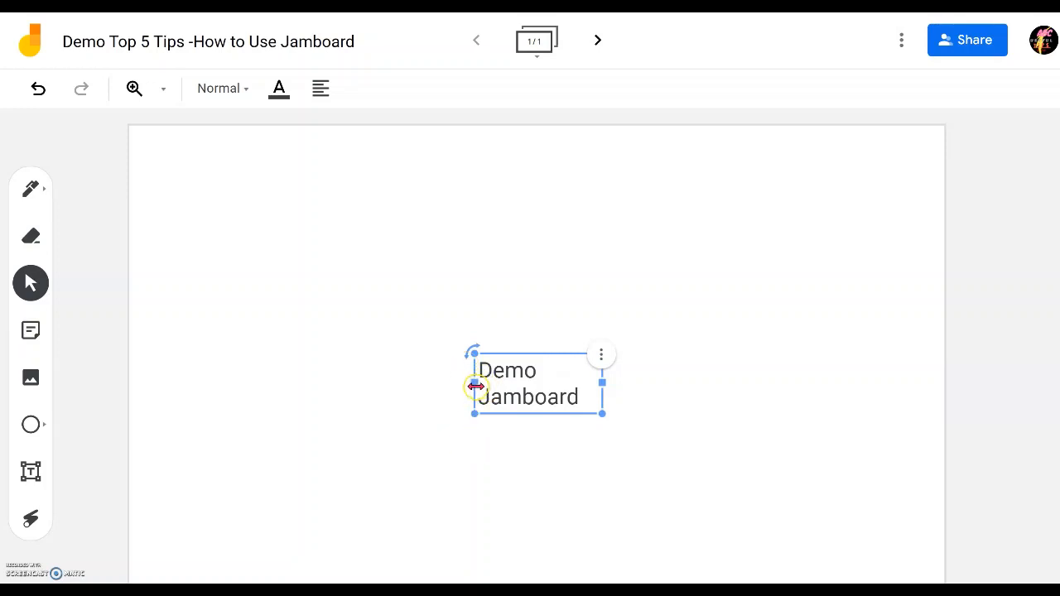
left_click_drag(475, 385, 421, 383)
left_click(553, 418)
left_click(566, 367)
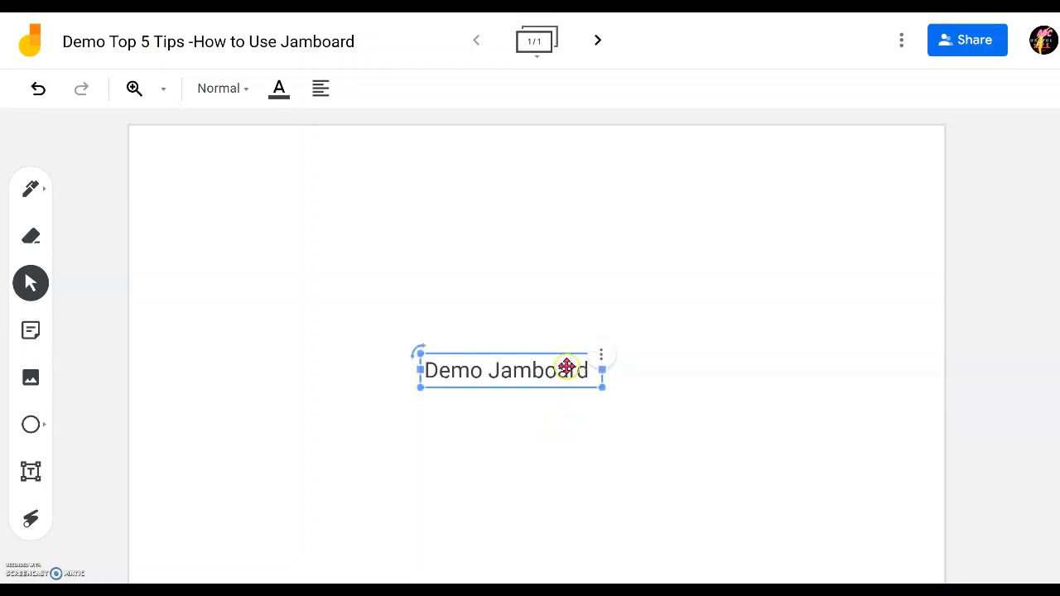
Enlarge the single-line "Demo Jamboard" text by scaling its box outward from the lower-right corner
left_click(608, 410)
left_click(601, 388)
left_click_drag(601, 389, 693, 449)
left_click(838, 419)
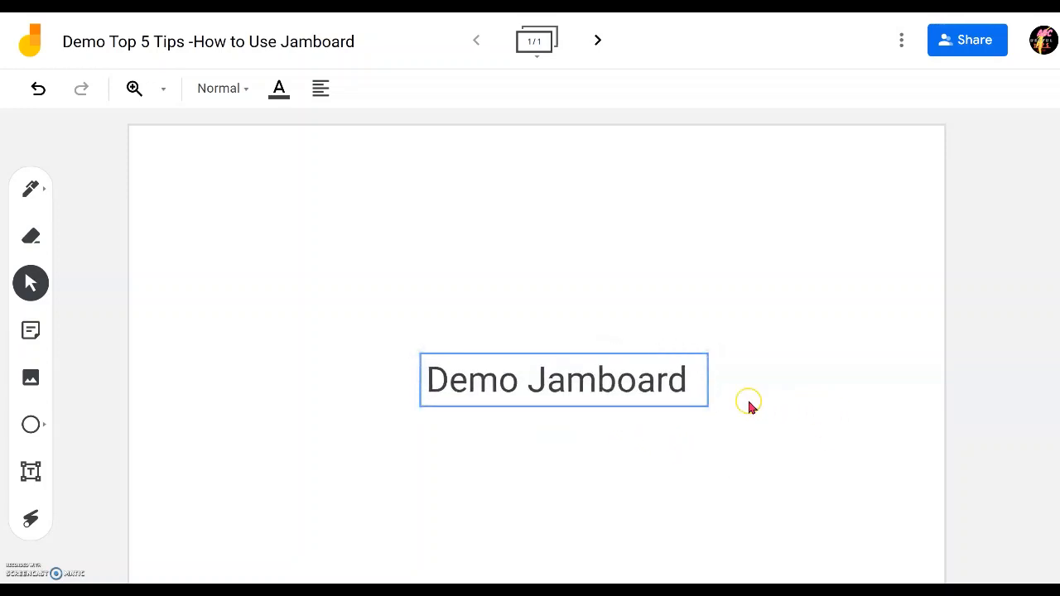
Scale the "Demo Jamboard" text down a little and move it to the horizontal centre of the frame
left_click(680, 386)
left_click_drag(706, 409, 651, 392)
left_click_drag(556, 372, 564, 365)
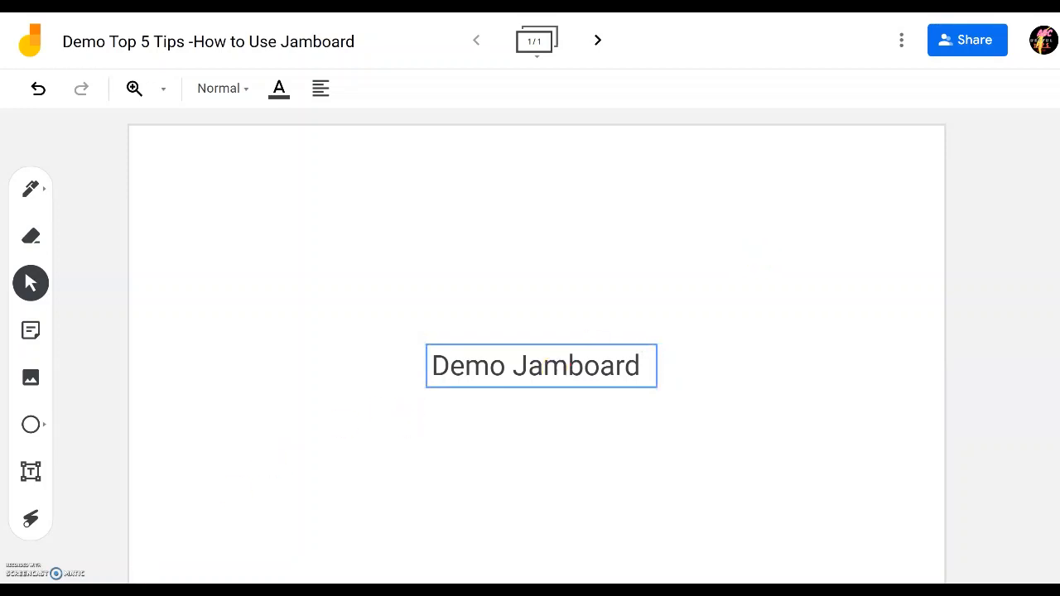
left_click(537, 367)
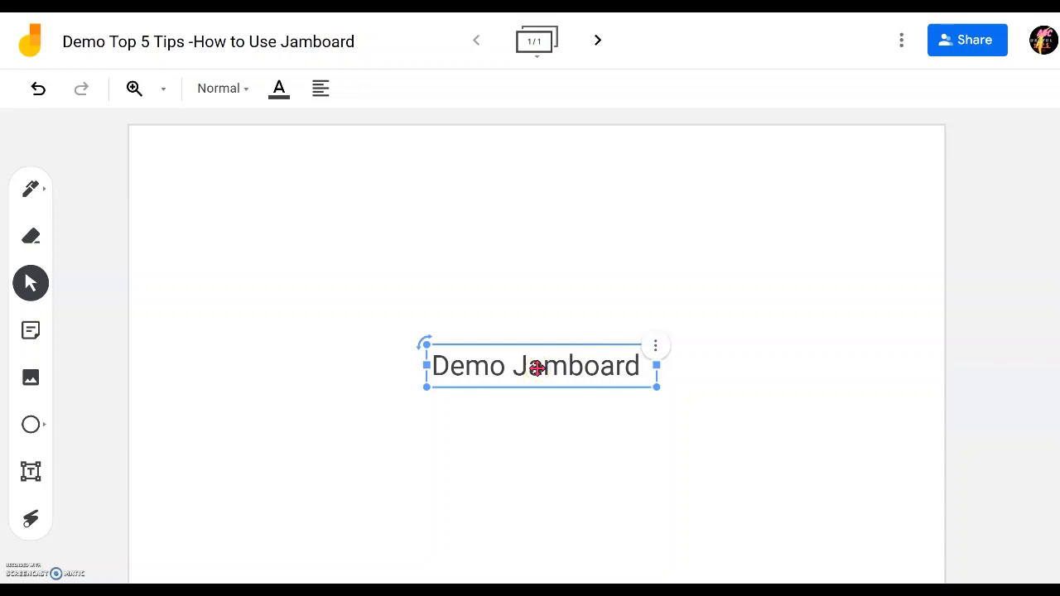
mouse_move(537, 367)
left_mouse_down()
mouse_move(565, 339)
mouse_move(530, 334)
mouse_move(525, 367)
mouse_move(553, 348)
mouse_move(523, 359)
mouse_move(533, 359)
left_mouse_up()
Rotate the "Demo Jamboard" text box slightly counterclockwise so the text slopes upward to the right
left_click(424, 337)
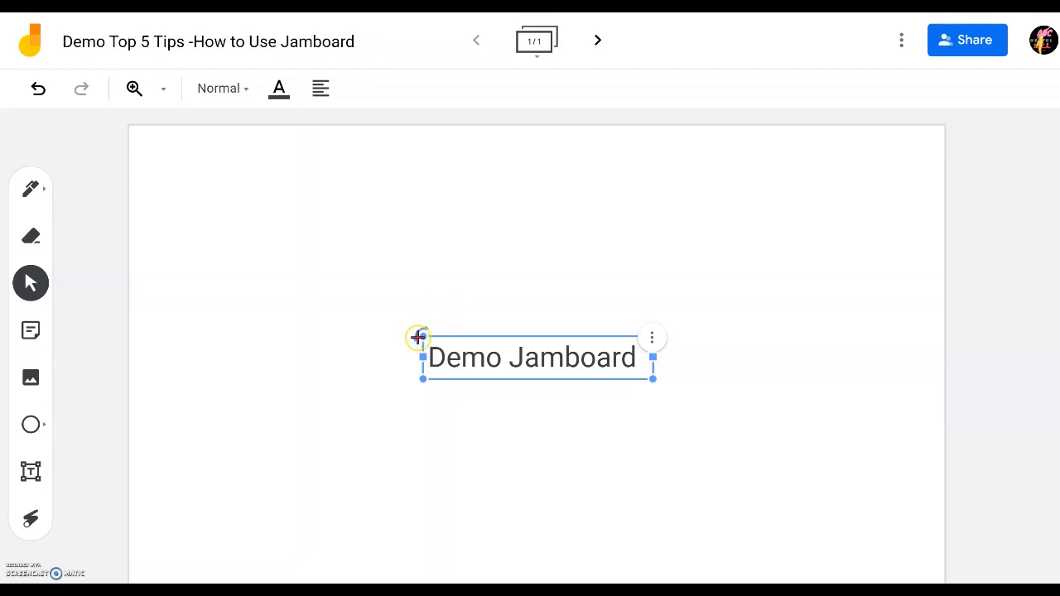
mouse_move(420, 336)
left_mouse_down()
mouse_move(434, 307)
mouse_move(431, 353)
left_mouse_up()
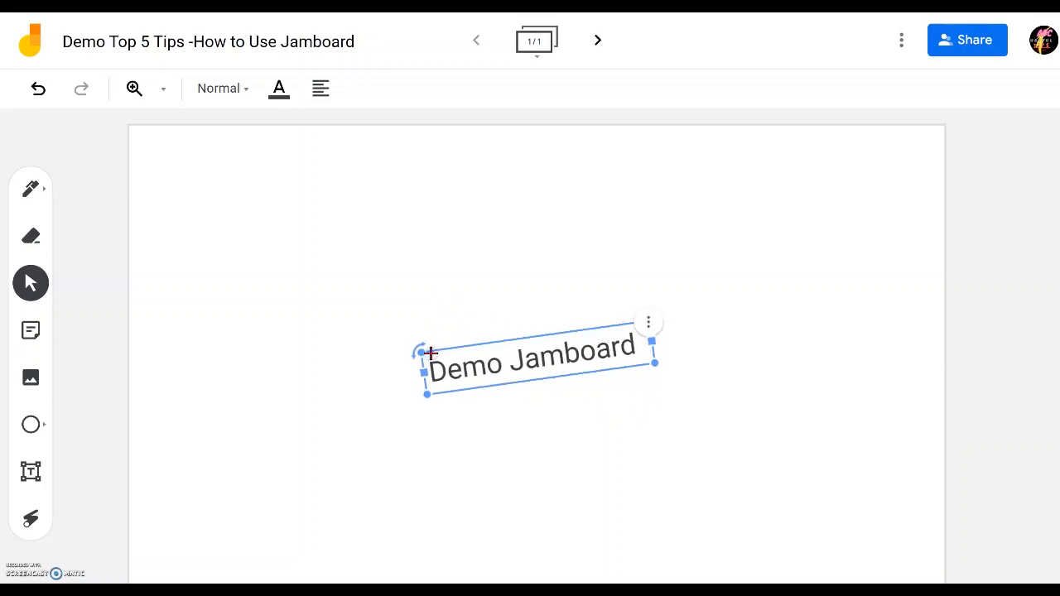
left_click(567, 243)
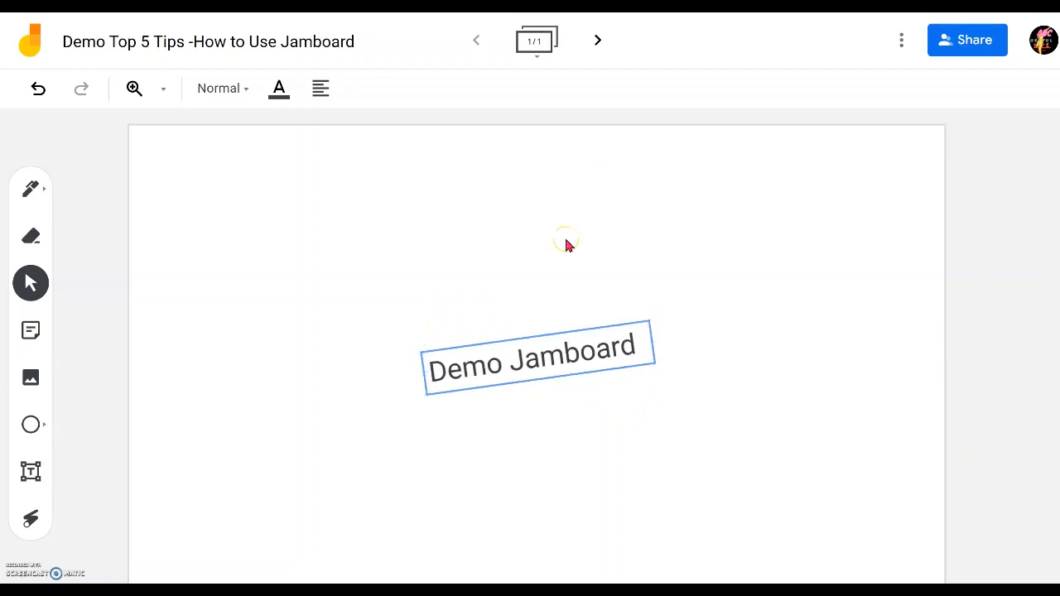
left_click(533, 343)
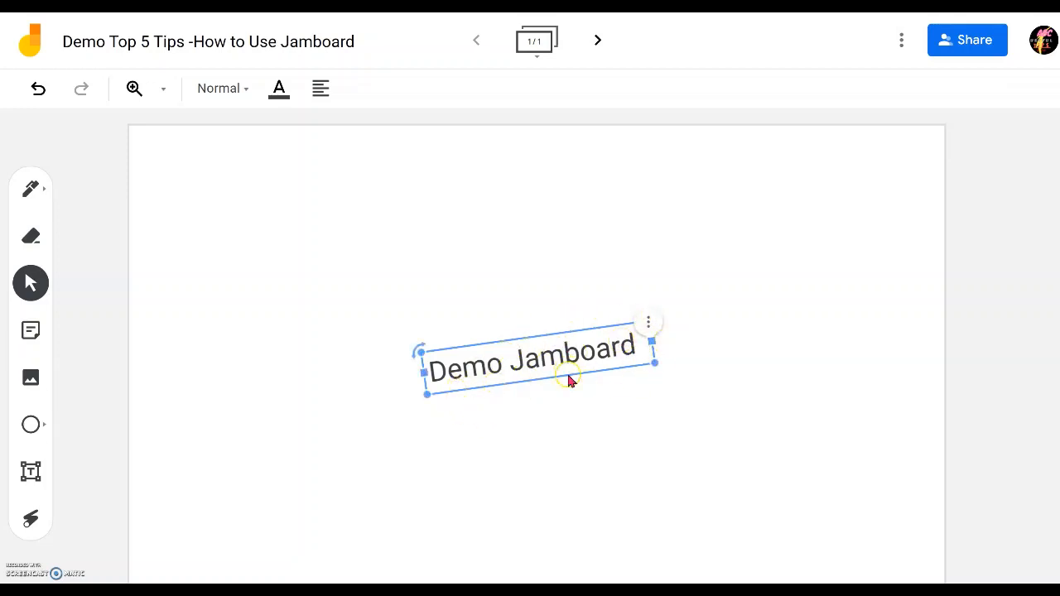
left_click(456, 308)
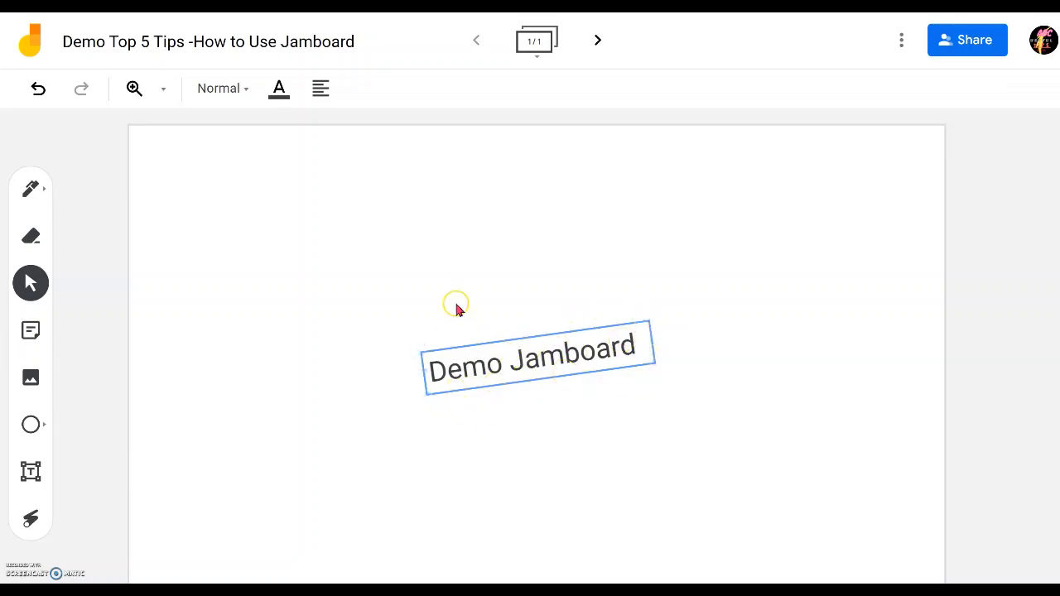
Change the colour of the "Demo Jamboard" text to orange-red
left_click(280, 90)
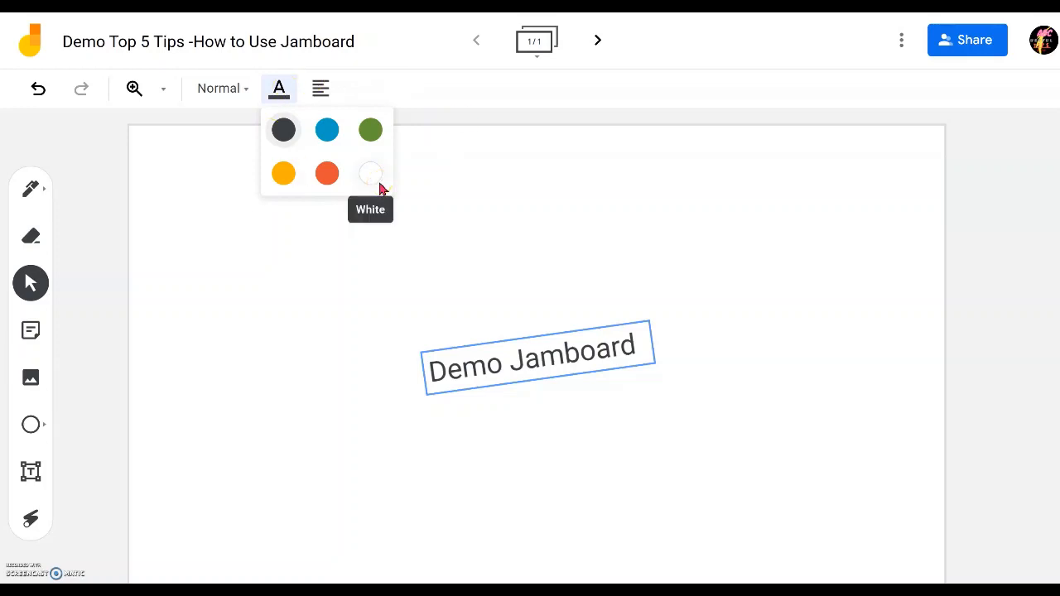
left_click(328, 175)
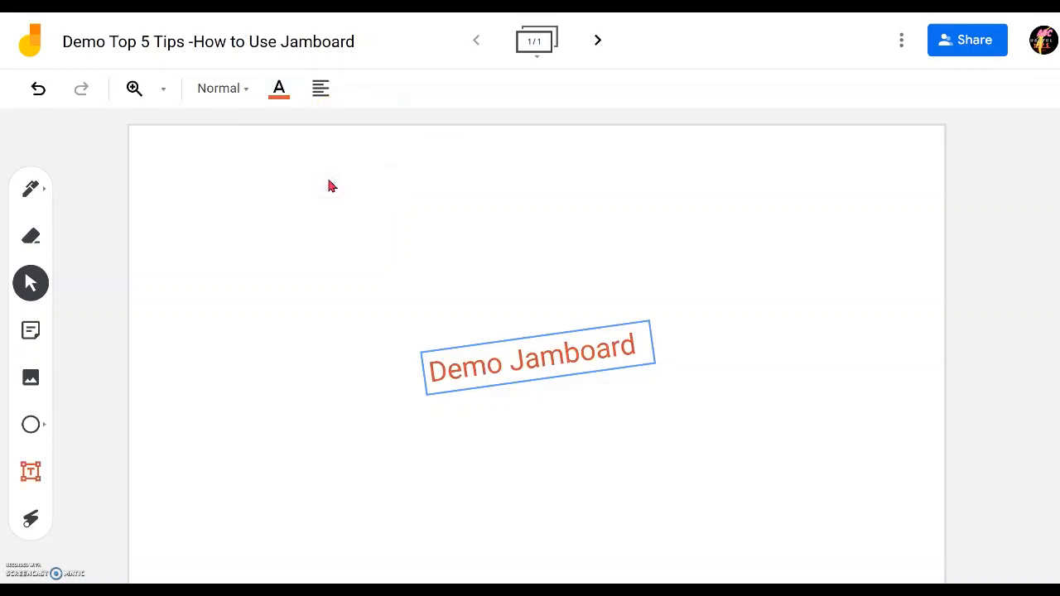
left_click(764, 410)
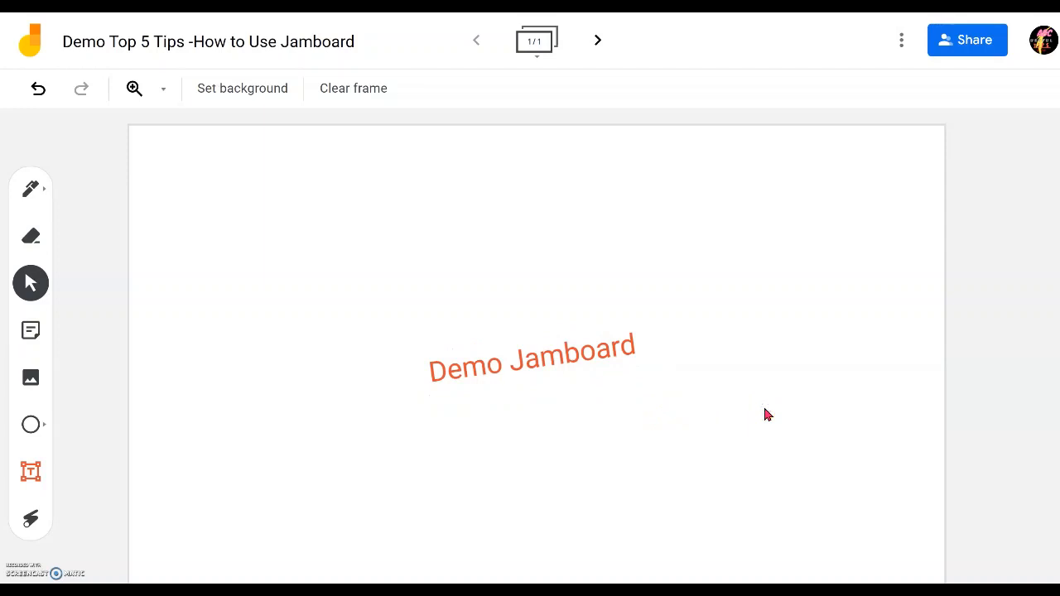
Shrink the tilted "Demo Jamboard" text box proportionally and move it back to the centre of the frame
left_click(573, 341)
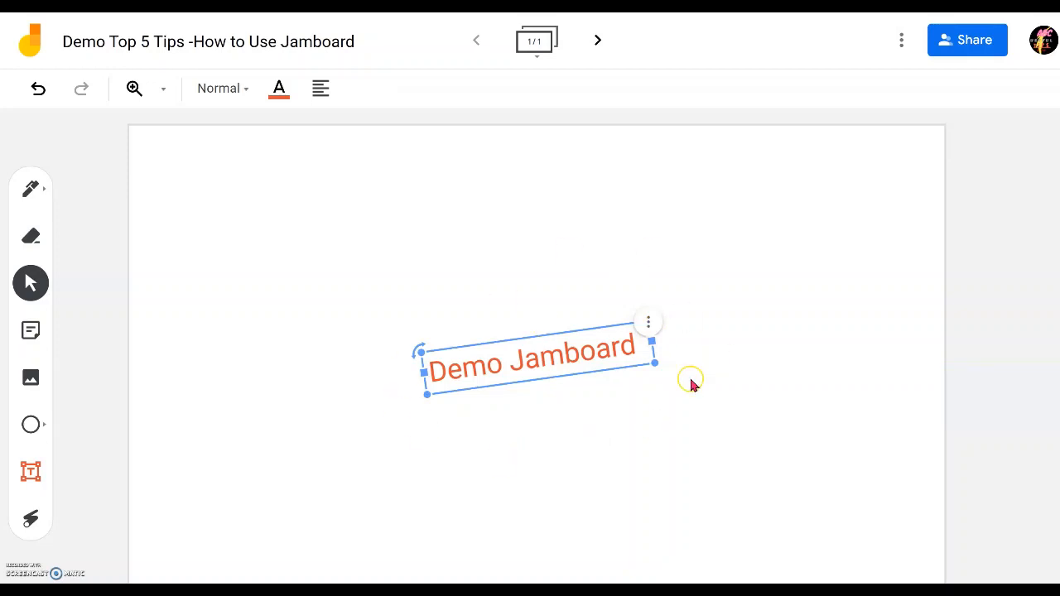
left_click(646, 428)
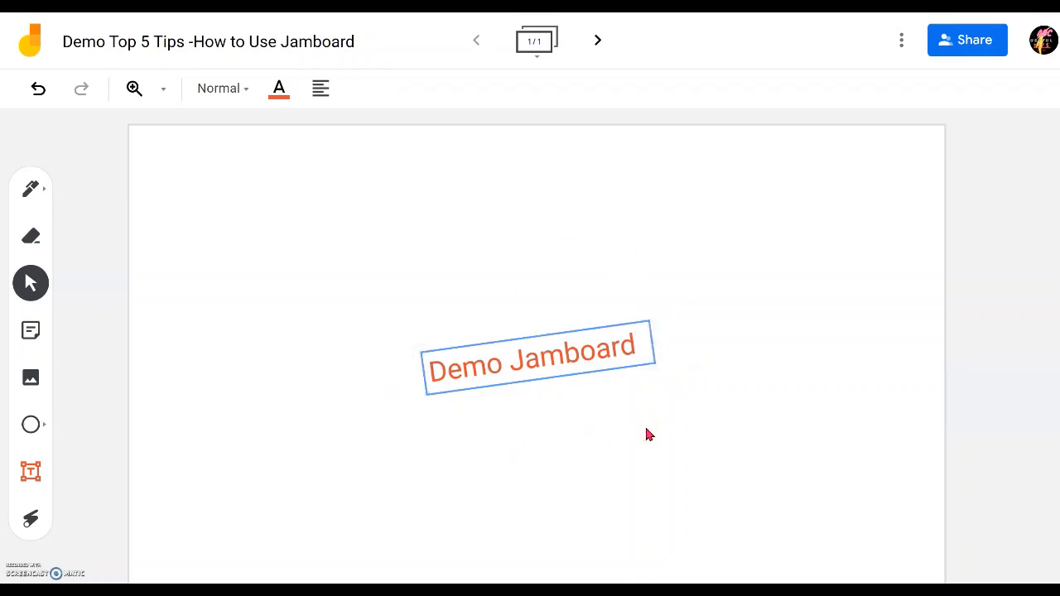
left_click(580, 370)
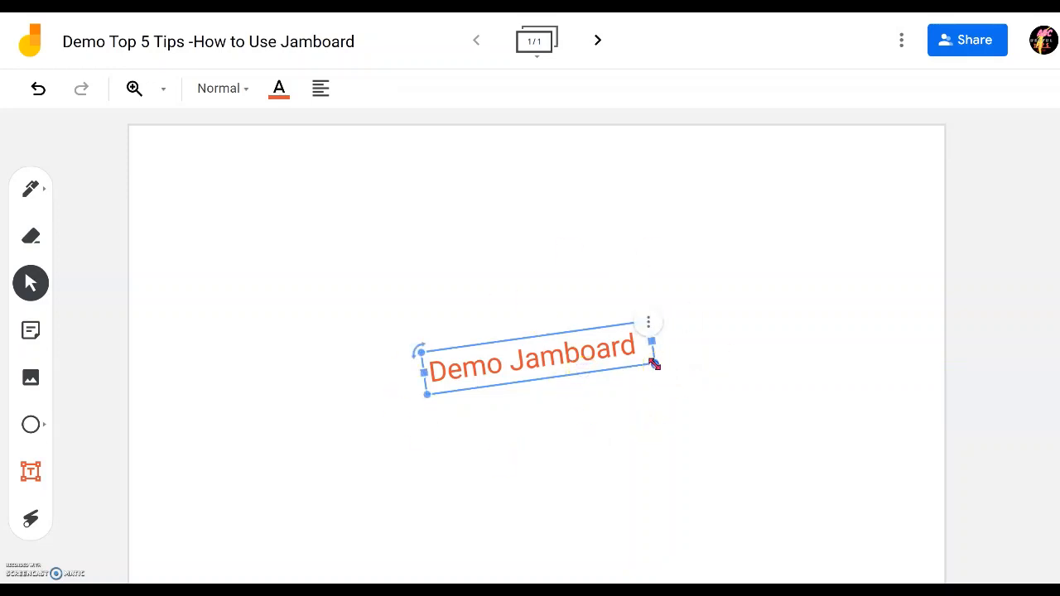
left_click_drag(654, 364, 596, 359)
left_click_drag(504, 357, 561, 358)
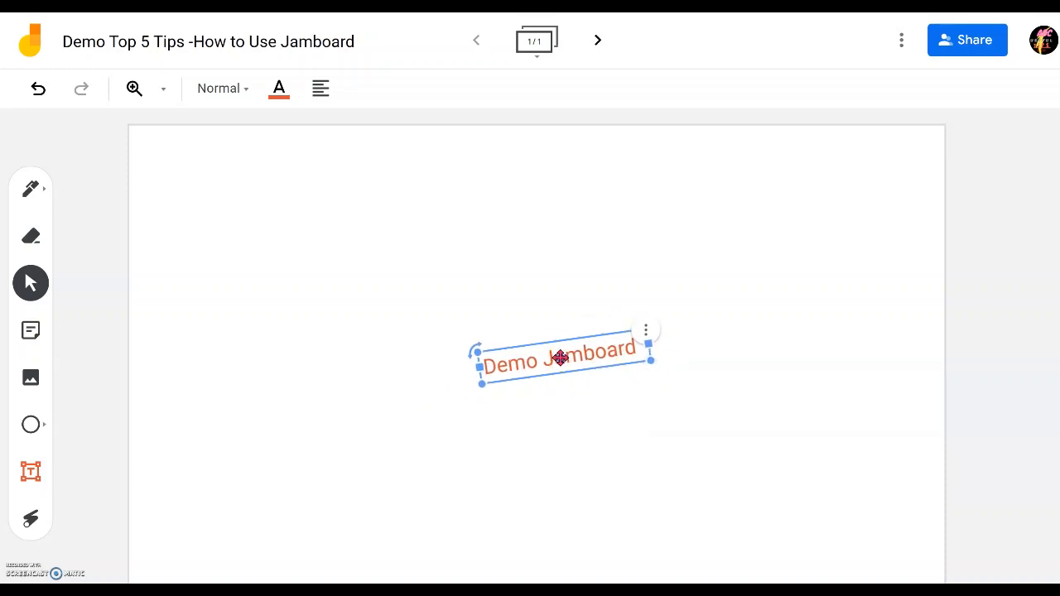
left_click(640, 379)
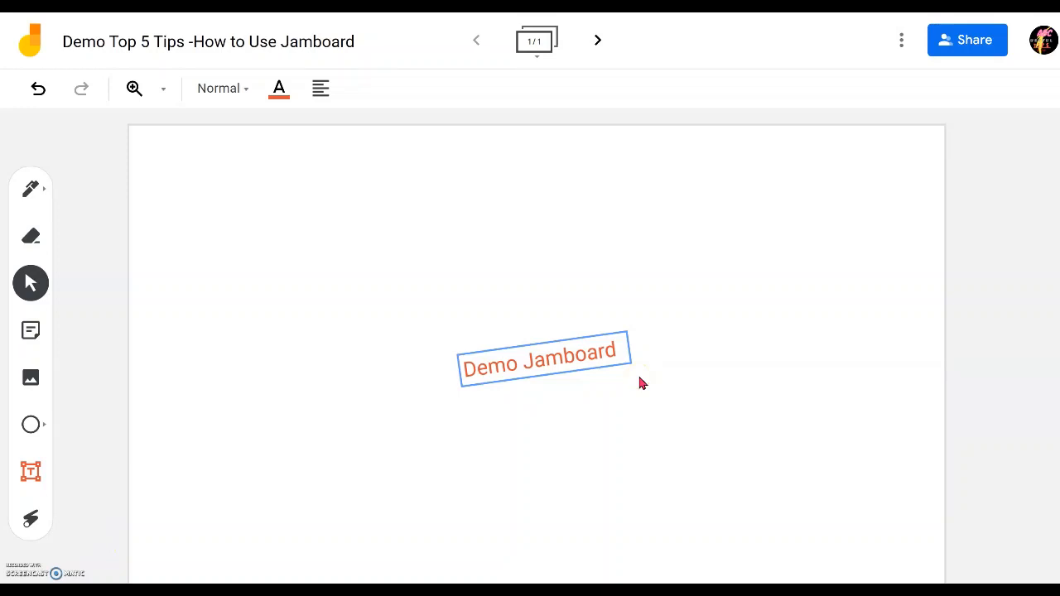
Widen the "Demo Jamboard" text box to the right without changing the text size
left_click(609, 360)
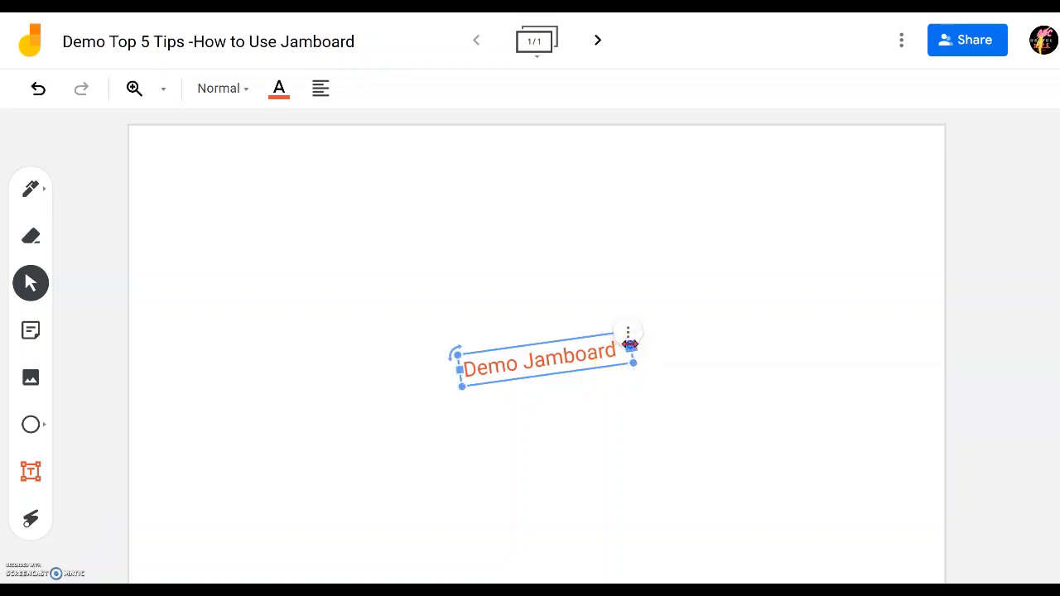
left_click_drag(630, 345, 671, 339)
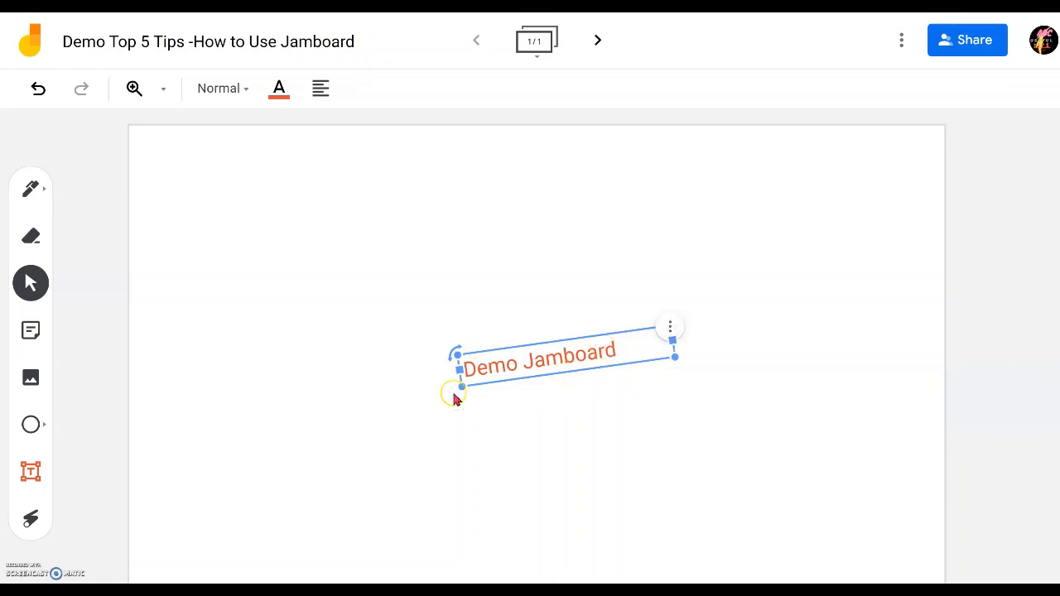
left_click(550, 412)
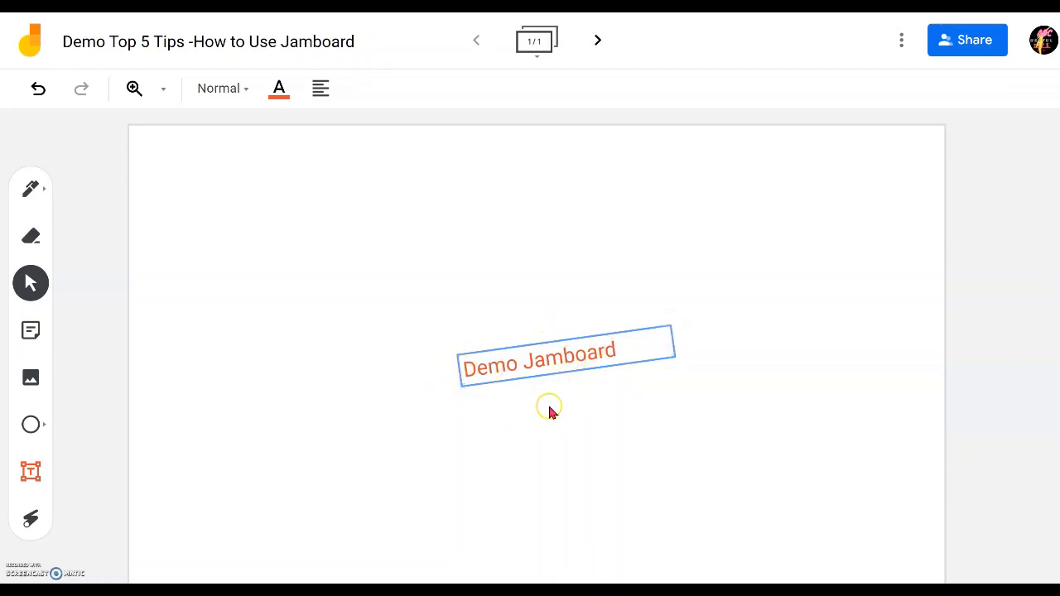
Centre-align the "Demo Jamboard" text within its text box
left_click(579, 364)
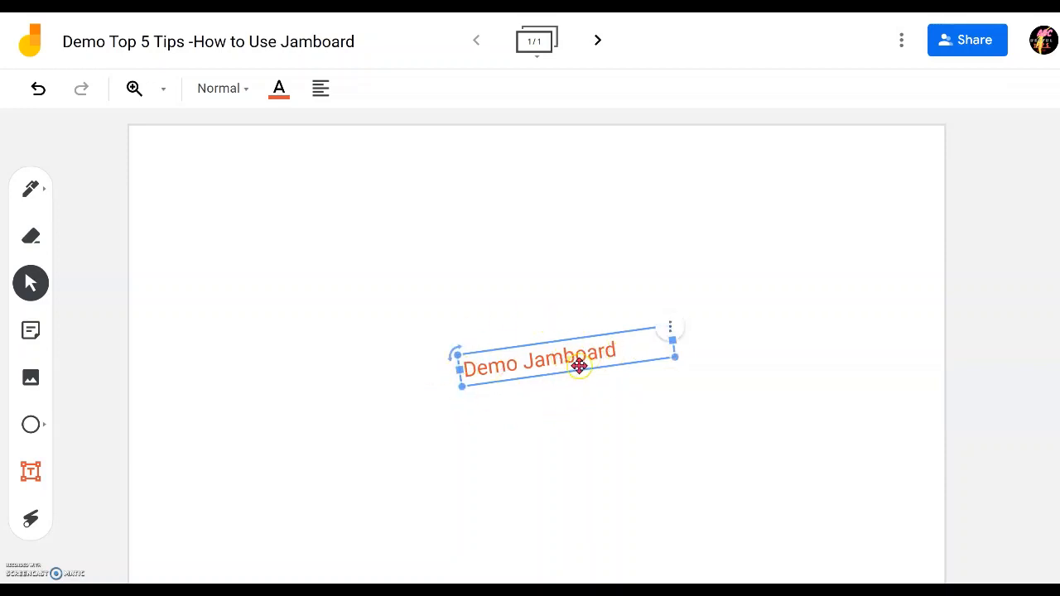
left_click(279, 205)
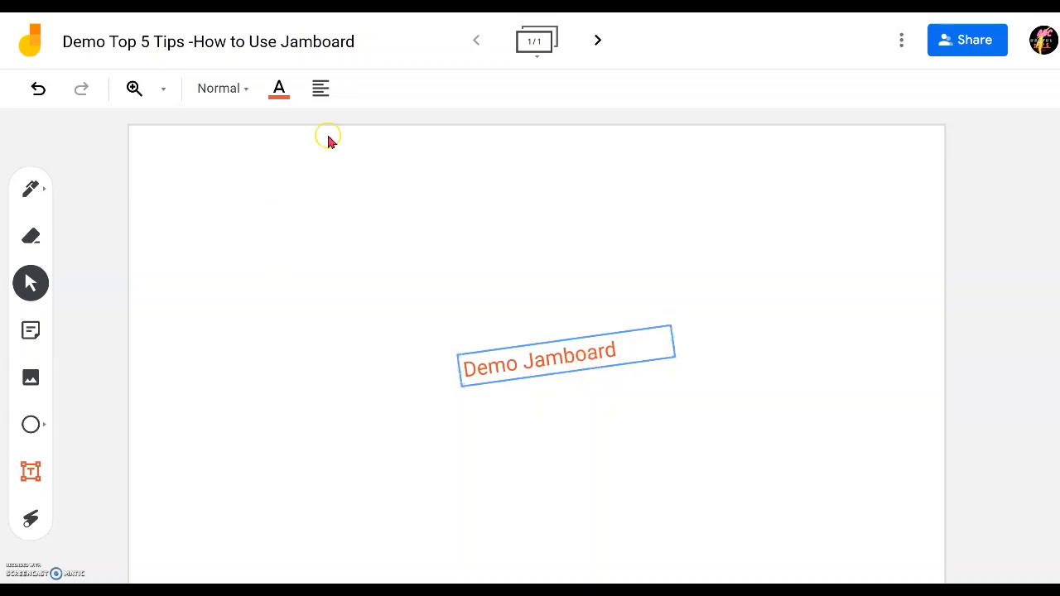
left_click(322, 89)
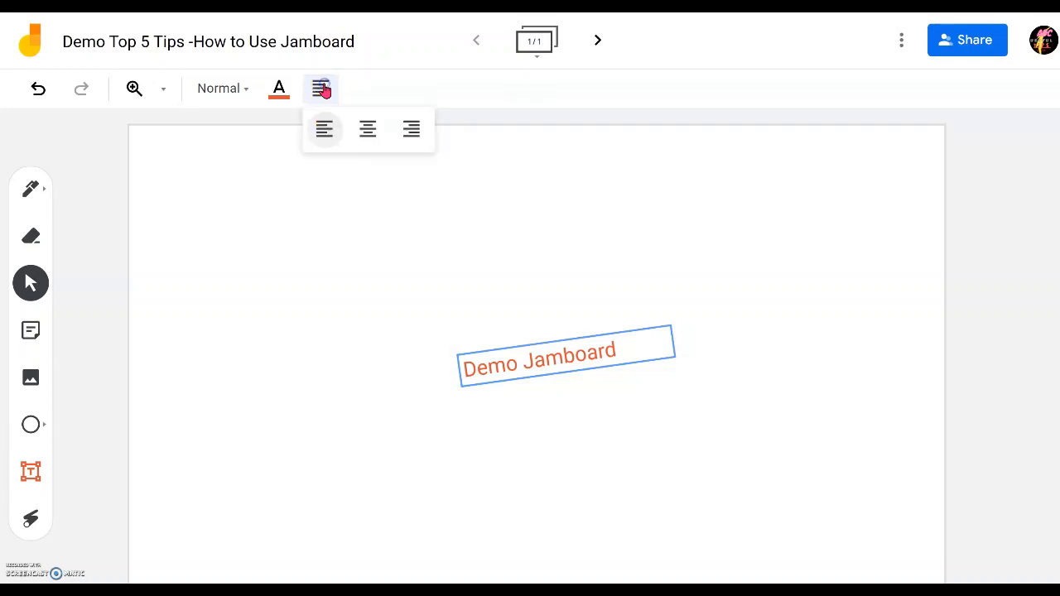
left_click(371, 135)
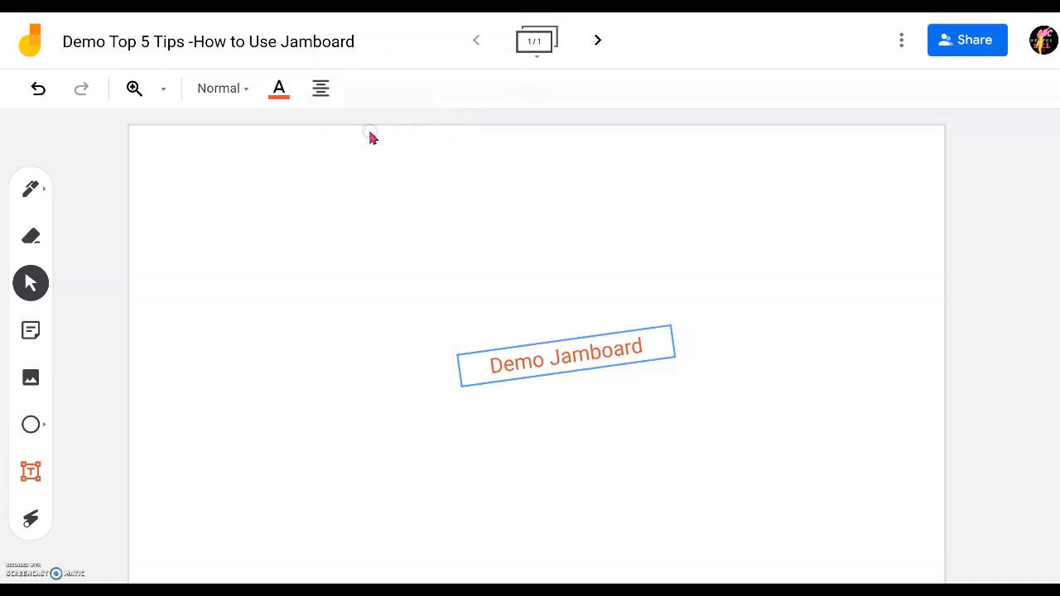
left_click(579, 389)
Draw a wide, flat ellipse with the circle shape over the "Demo Jamboard" text
left_click(46, 428)
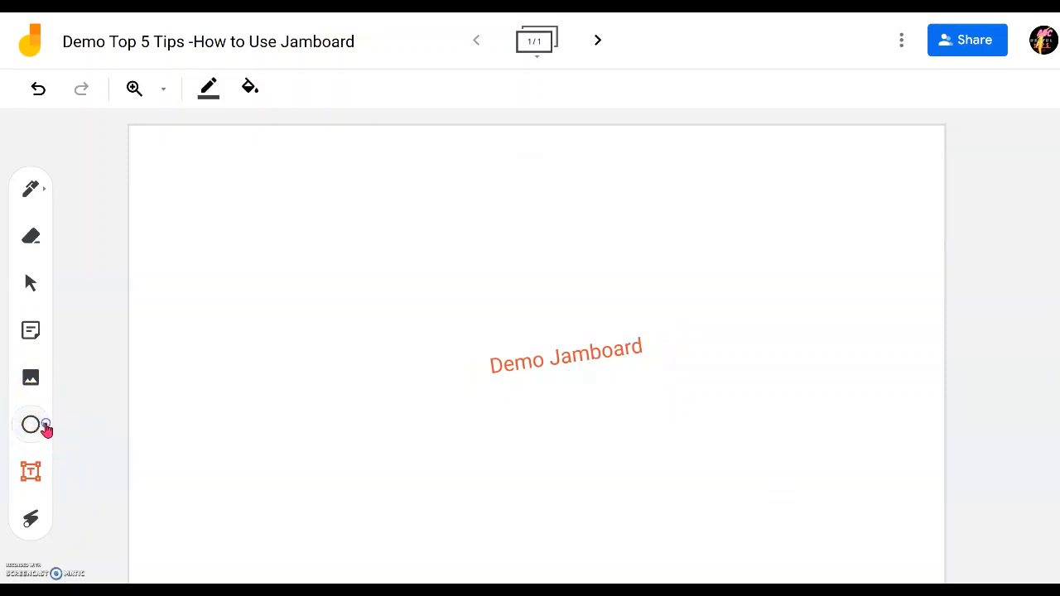
left_click(33, 426)
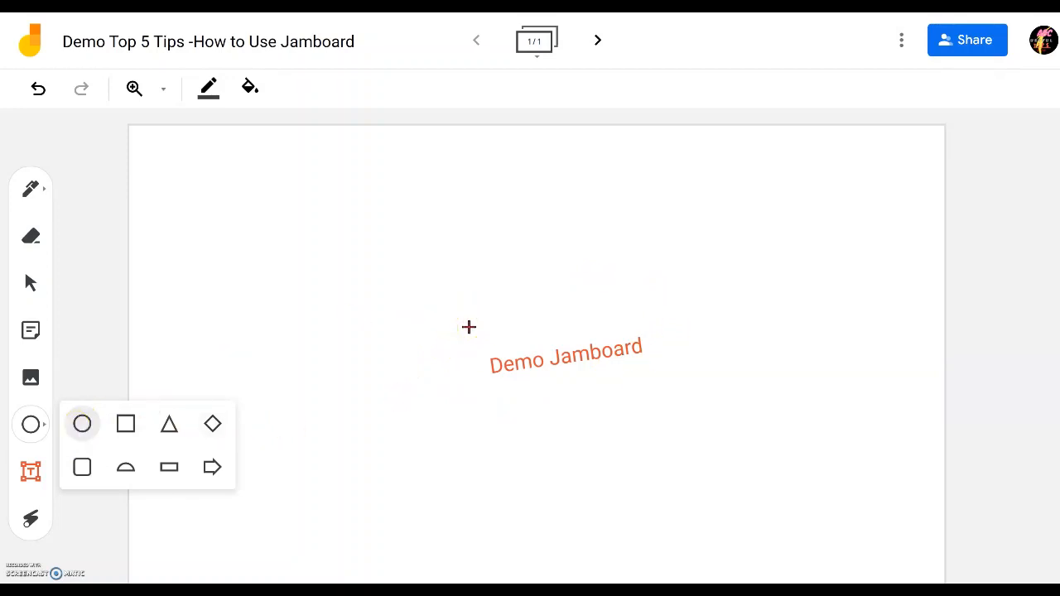
left_click_drag(468, 327, 671, 395)
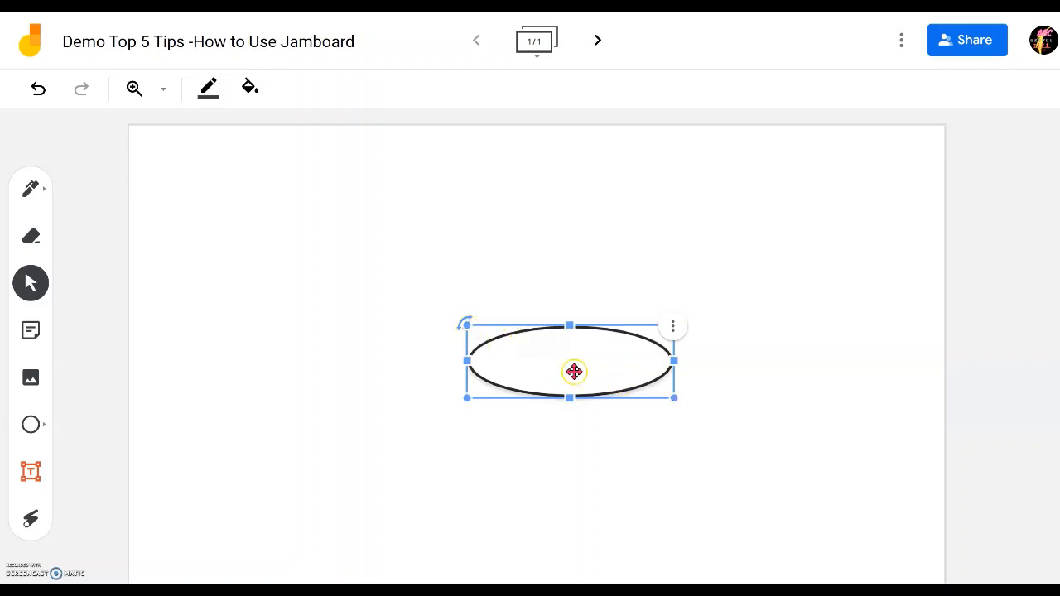
Enlarge the ellipse slightly in width and height and rotate it counterclockwise to match the slope of the text
left_click(687, 390)
left_click(676, 361)
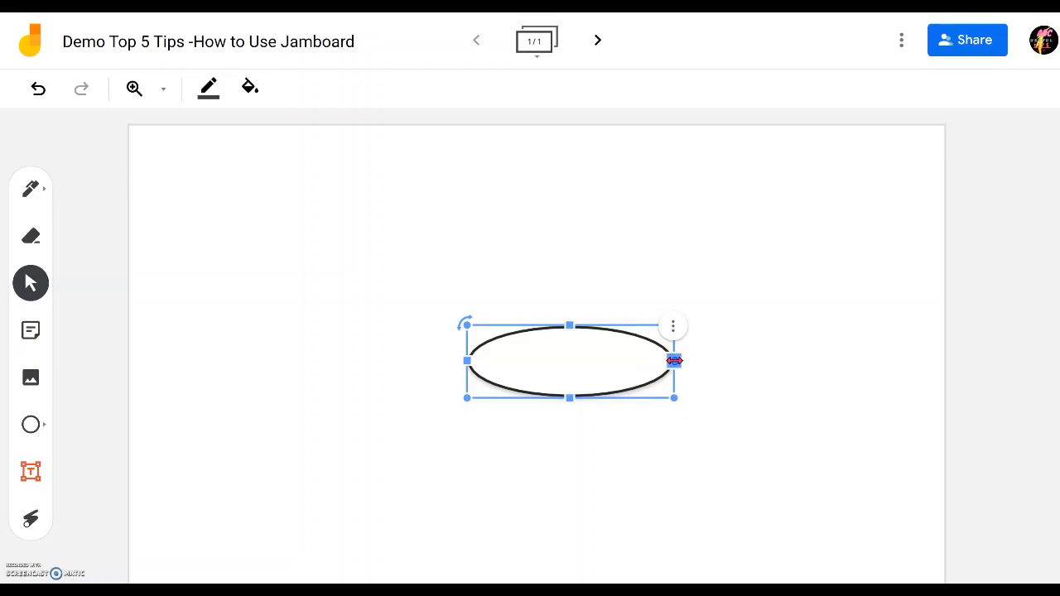
mouse_move(674, 361)
left_mouse_down()
mouse_move(695, 361)
mouse_move(679, 360)
left_mouse_up()
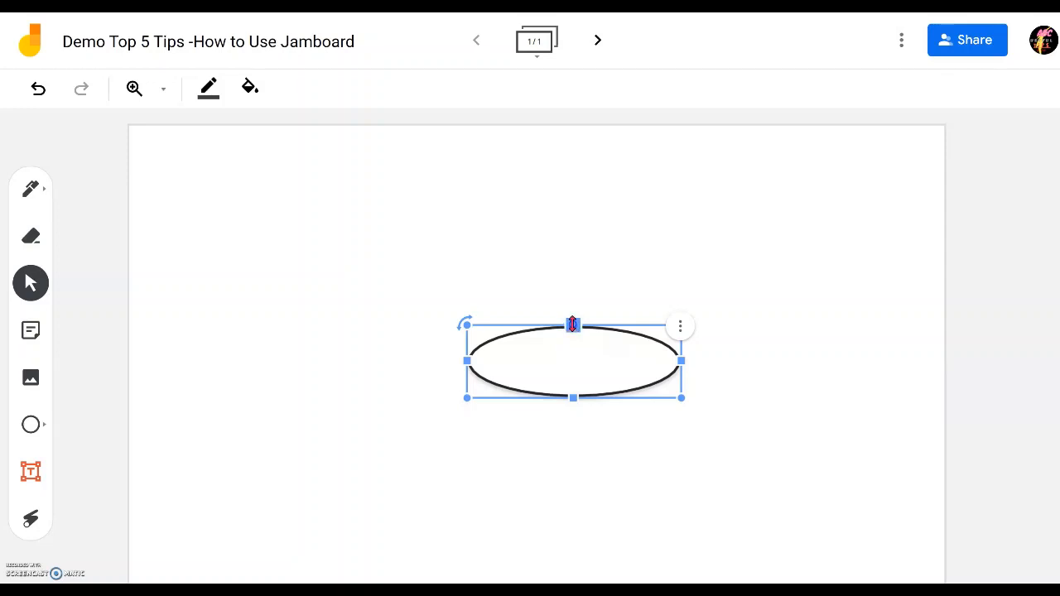
left_click_drag(573, 325, 573, 319)
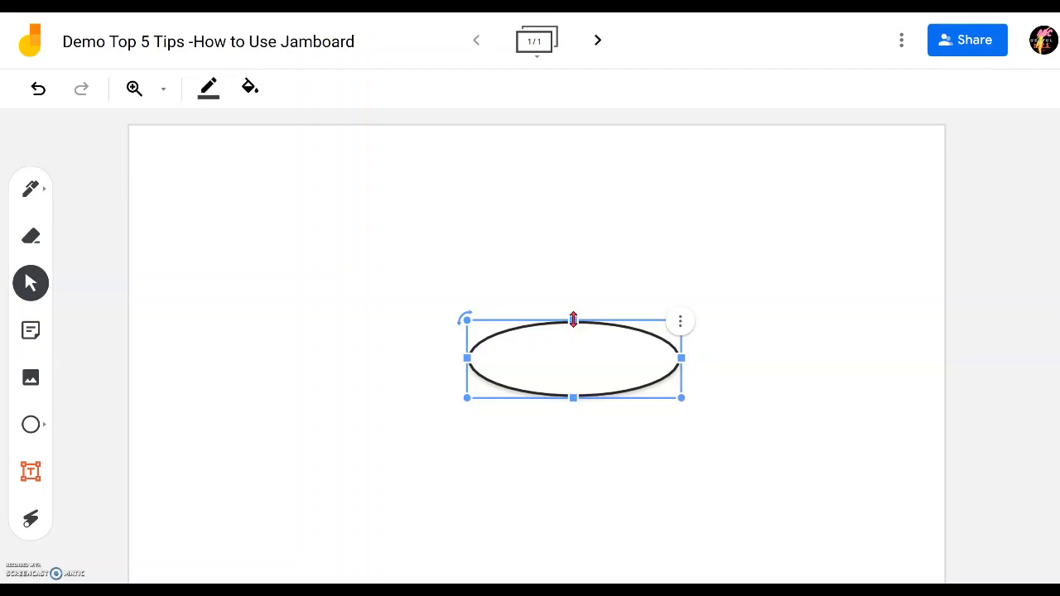
left_click(579, 320)
mouse_move(573, 399)
left_mouse_down()
mouse_move(573, 419)
mouse_move(576, 403)
left_mouse_up()
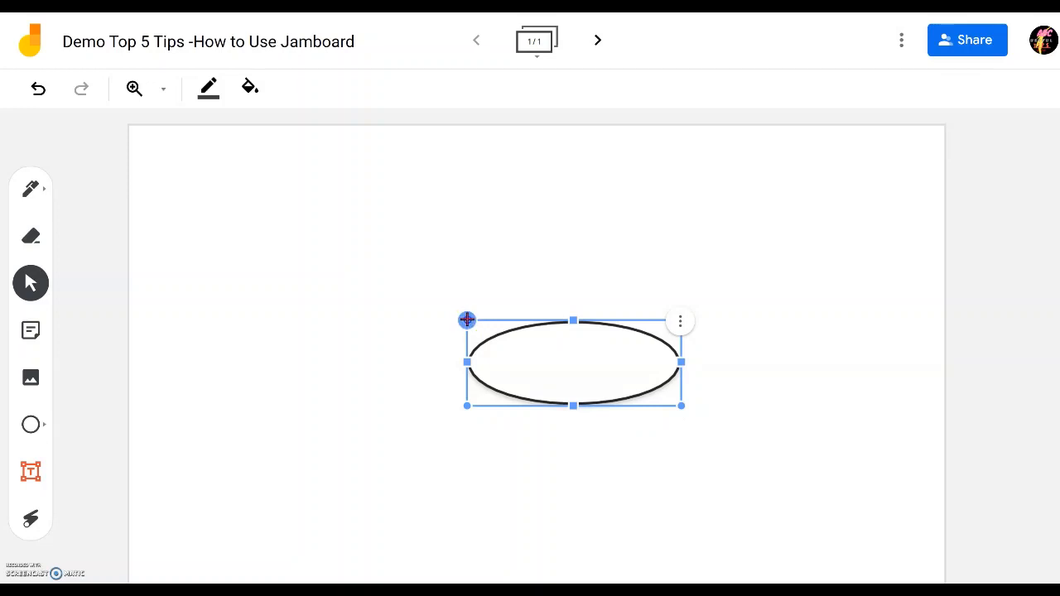
left_click_drag(467, 319, 458, 338)
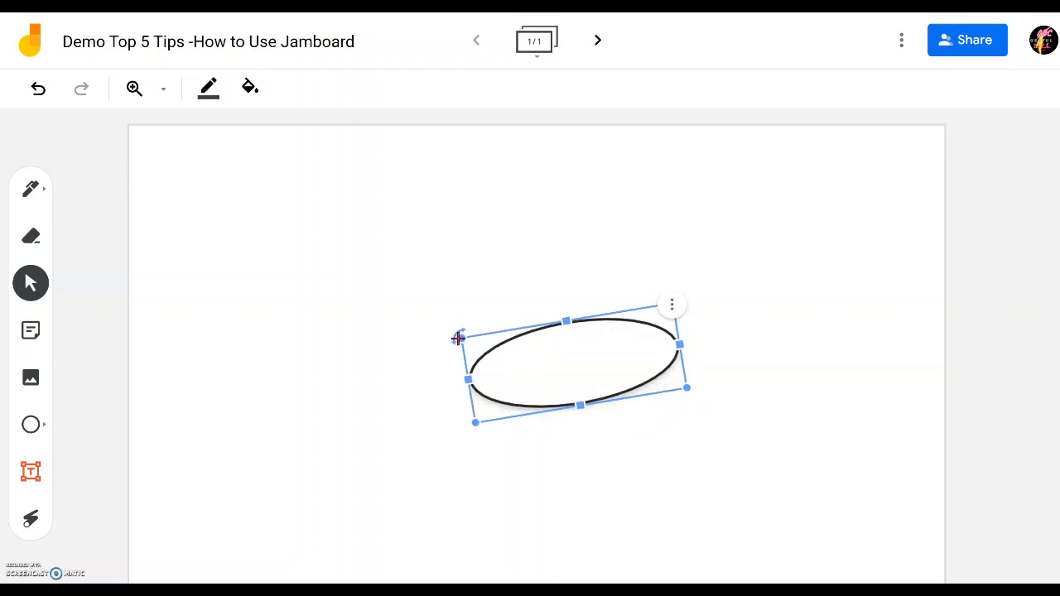
left_click(304, 388)
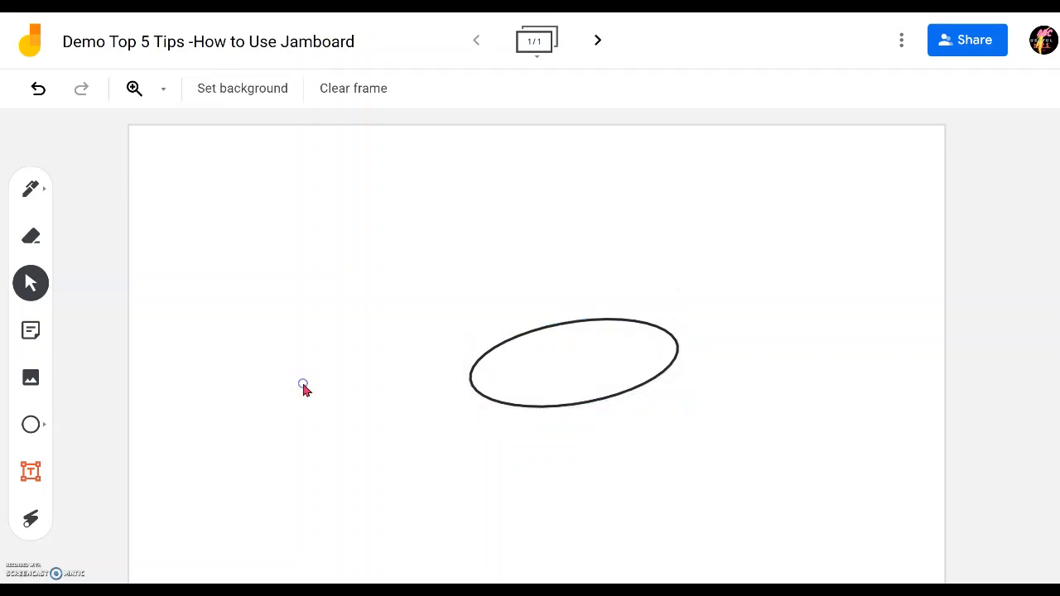
Send the tilted ellipse backwards behind the "Demo Jamboard" text and move it slightly upward so it surrounds the text evenly
left_click(567, 333)
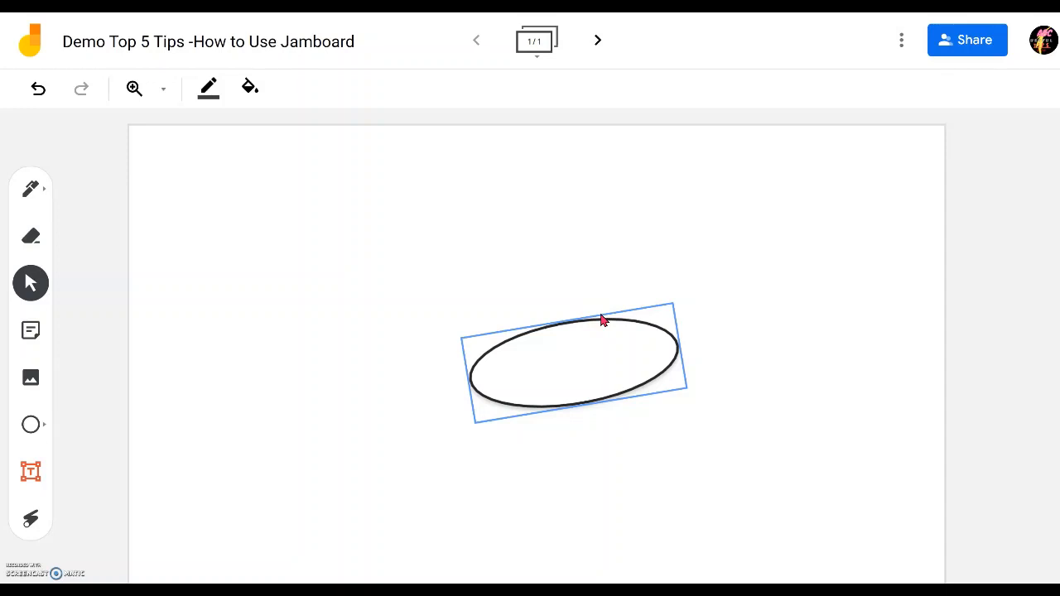
left_click(675, 304)
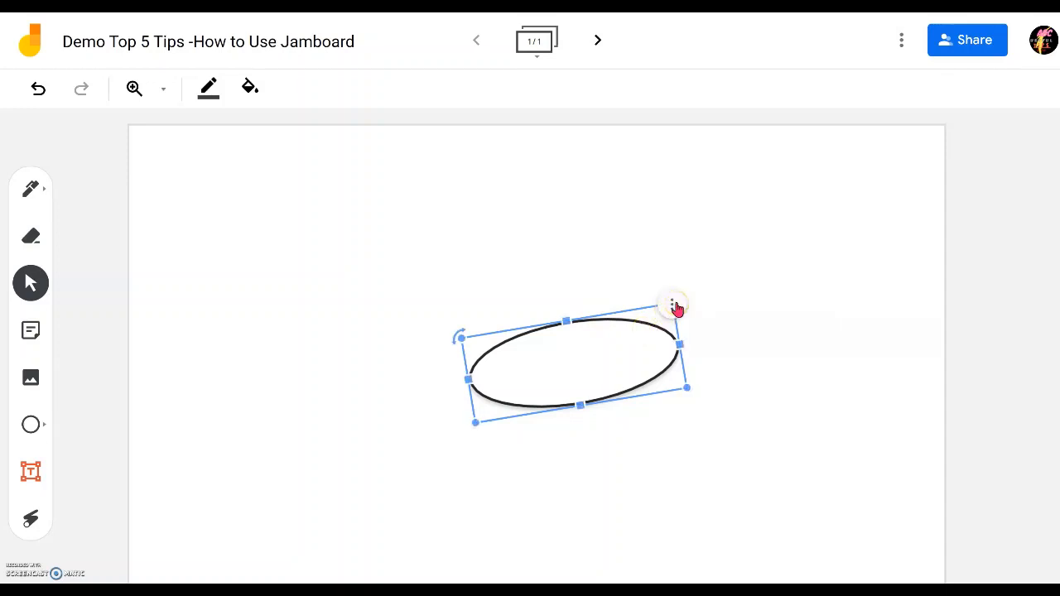
left_click(673, 307)
left_click(677, 305)
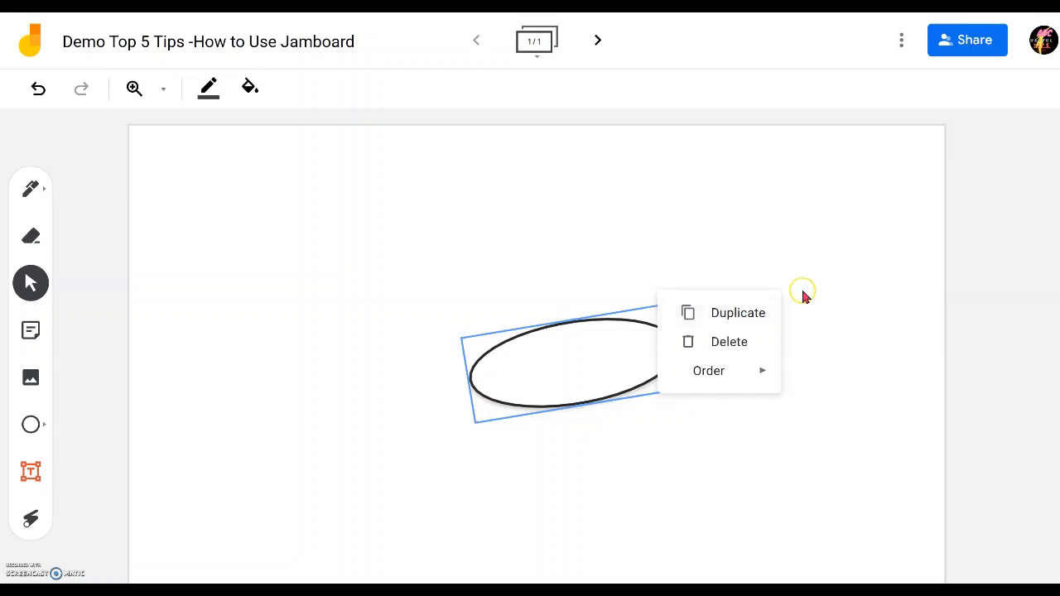
mouse_move(732, 383)
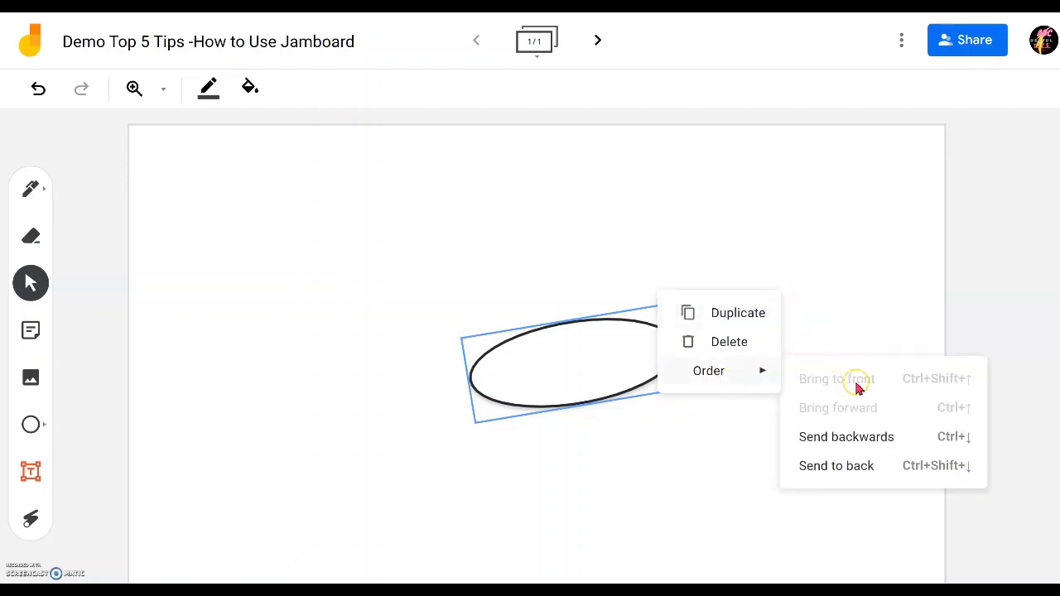
left_click(853, 445)
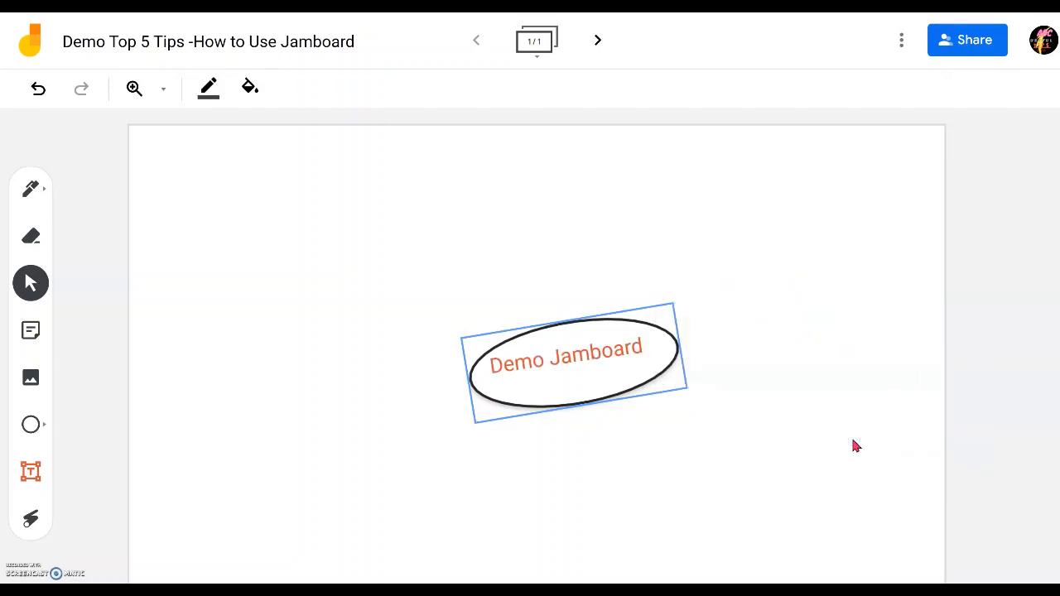
left_click_drag(638, 380, 635, 373)
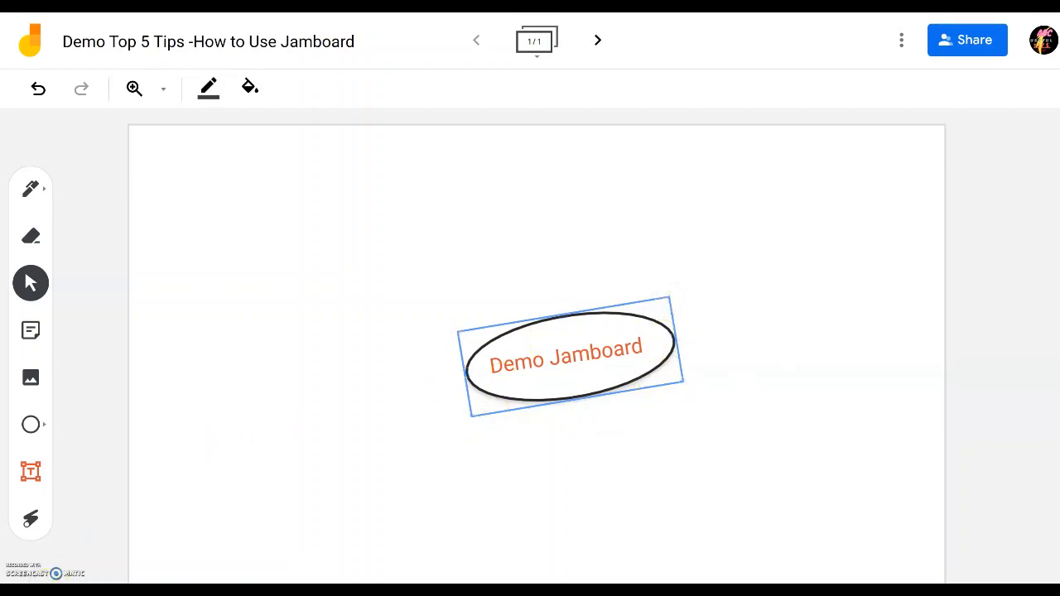
left_click(105, 518)
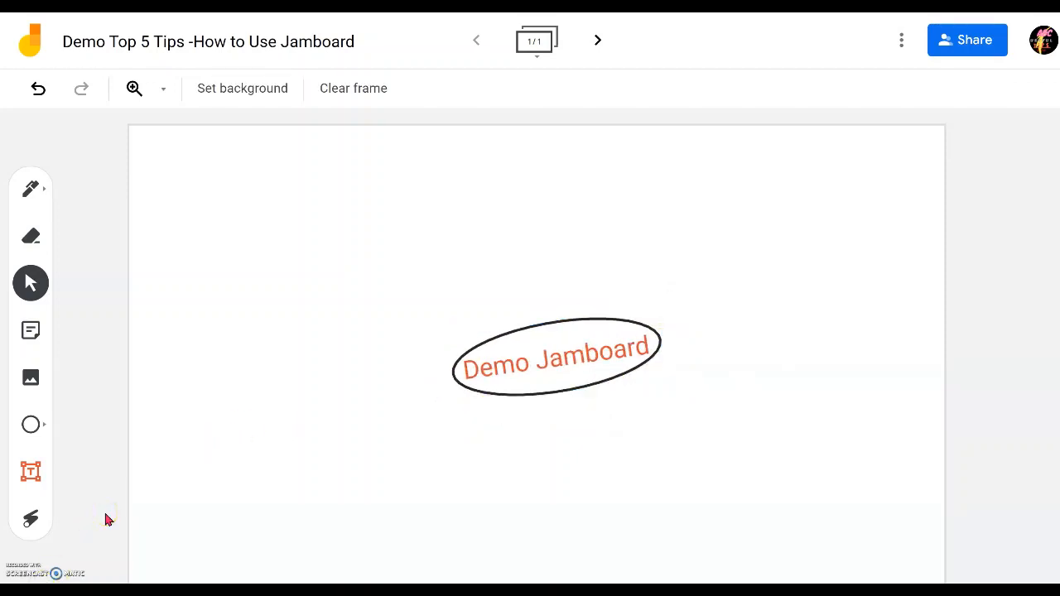
Draw a long, thin arrow shape pointing right from the lower right edge of the ellipse
left_click(32, 423)
left_click(33, 426)
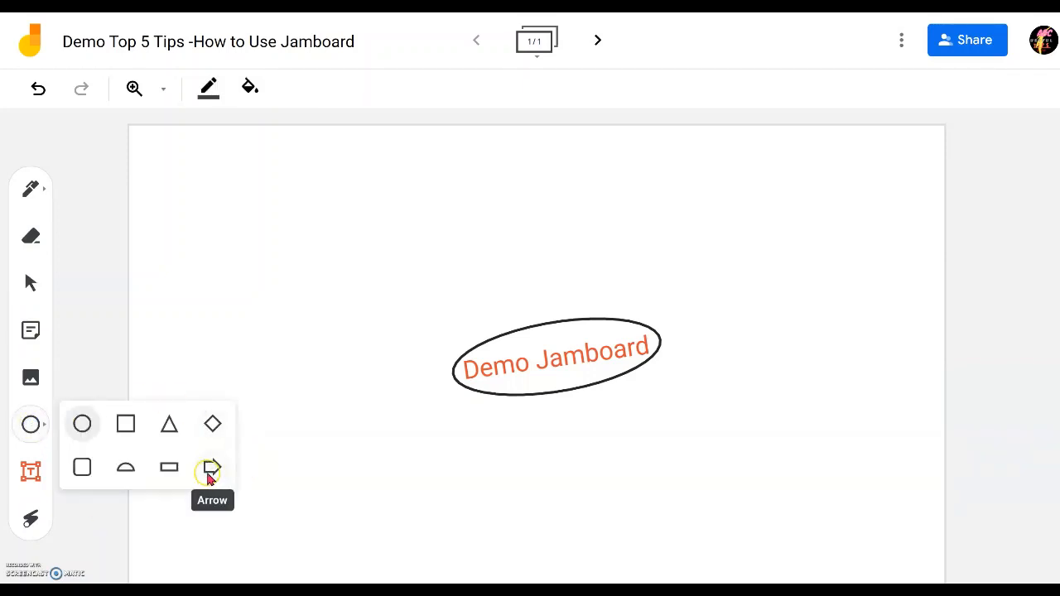
left_click(216, 468)
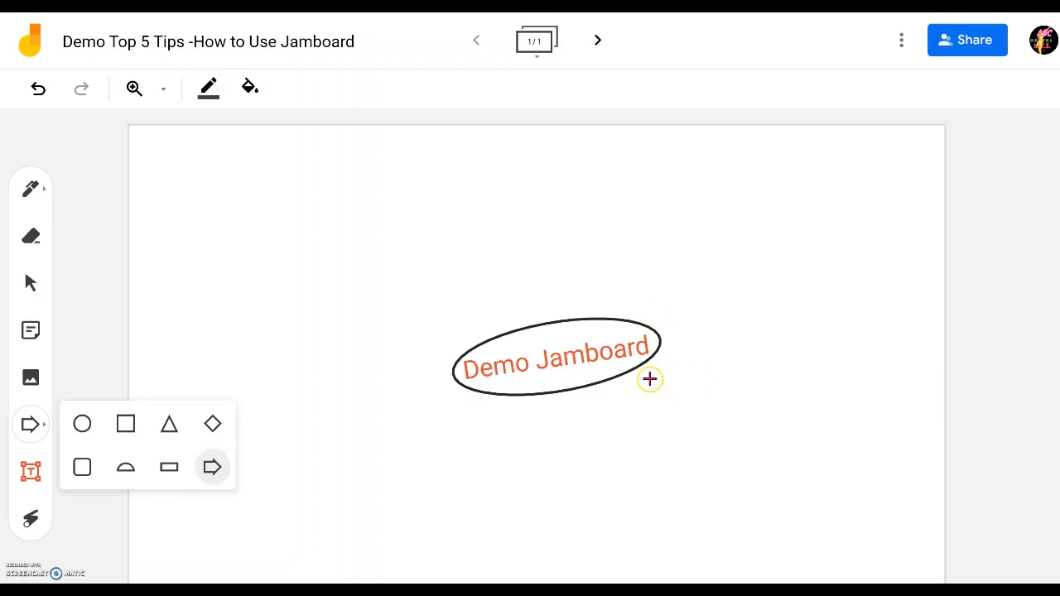
left_click_drag(649, 379, 786, 398)
Move the arrow against the ellipse's right end and rotate it clockwise so it points down to the right
left_click(710, 398)
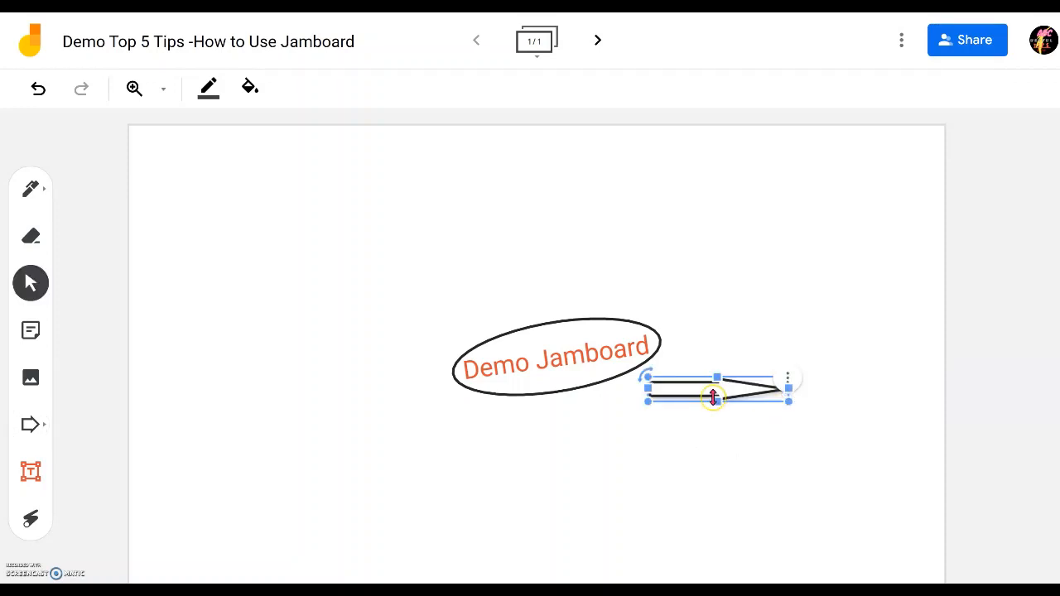
left_click_drag(710, 398, 687, 375)
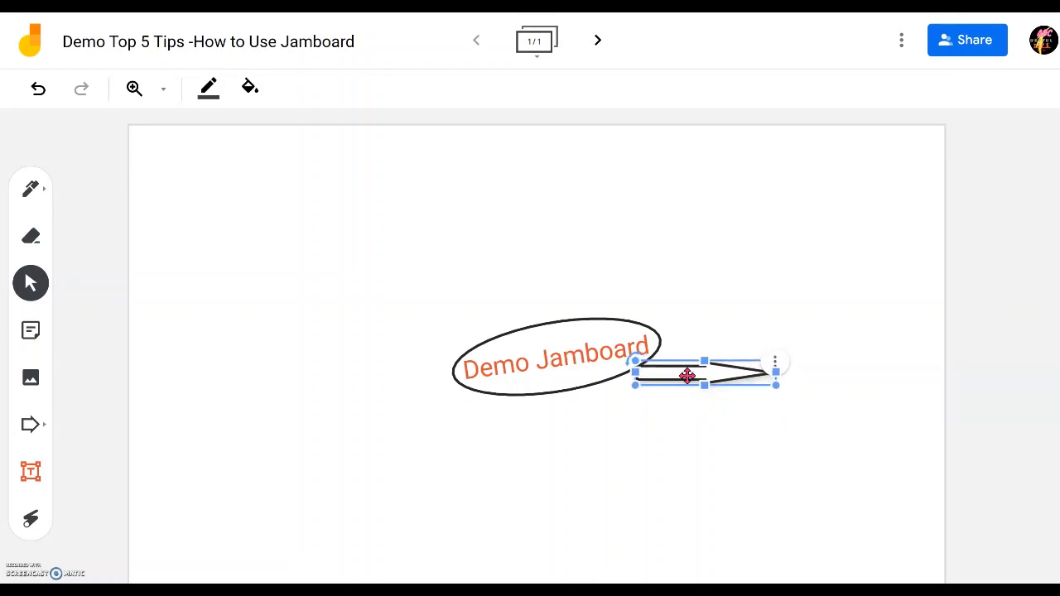
left_click(627, 359)
left_click_drag(631, 358, 645, 347)
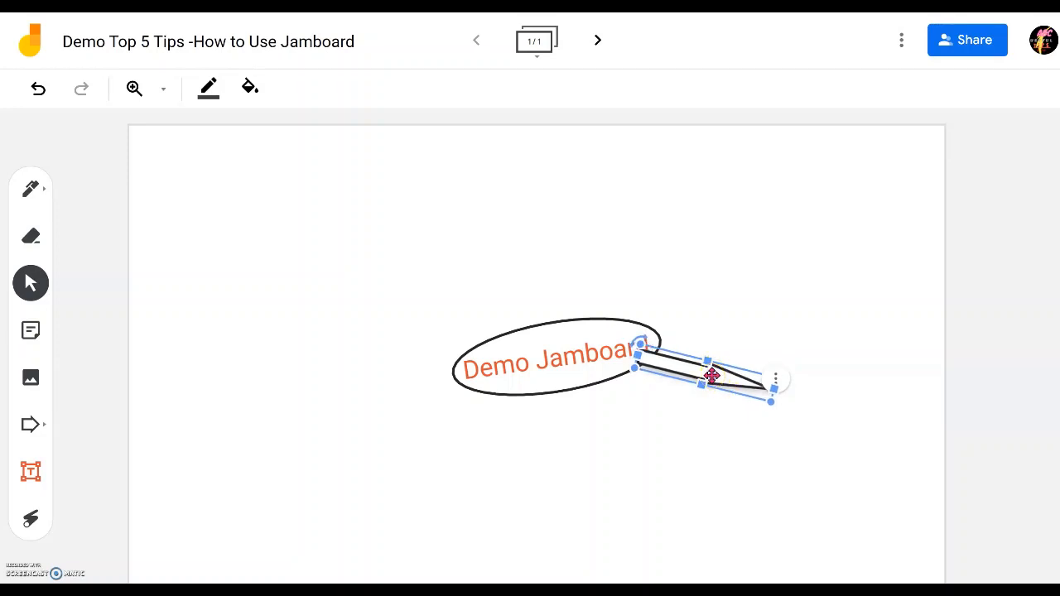
left_click_drag(709, 372, 712, 387)
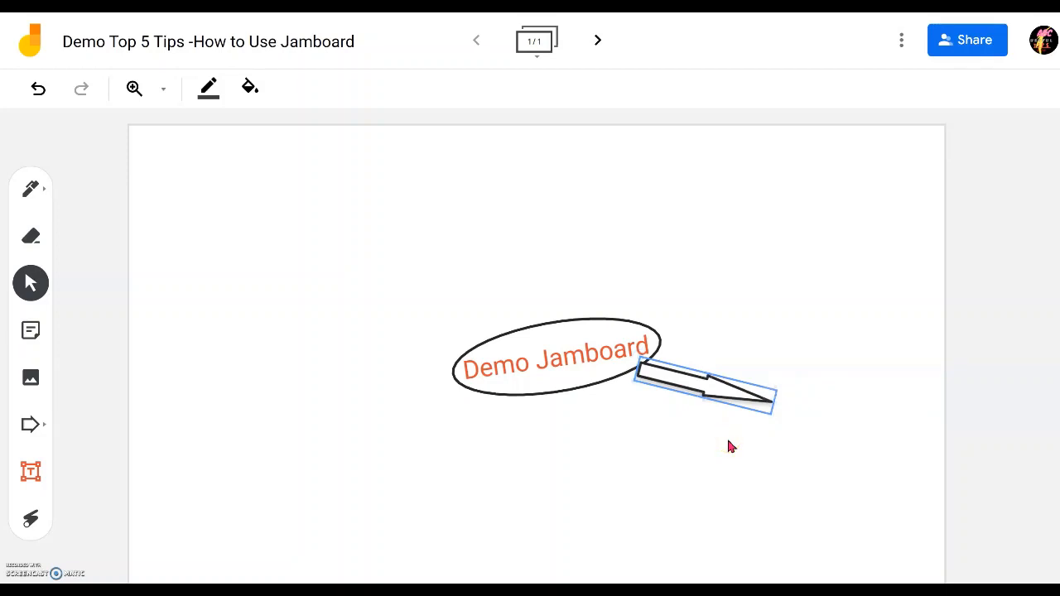
Fill the arrow with the light red colour
left_click(683, 364)
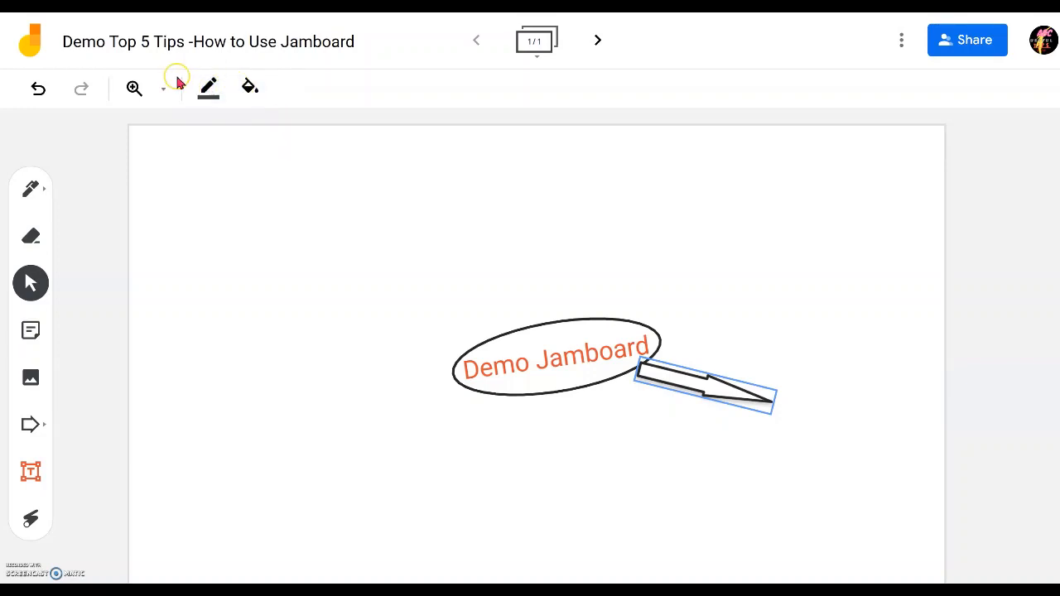
left_click(251, 90)
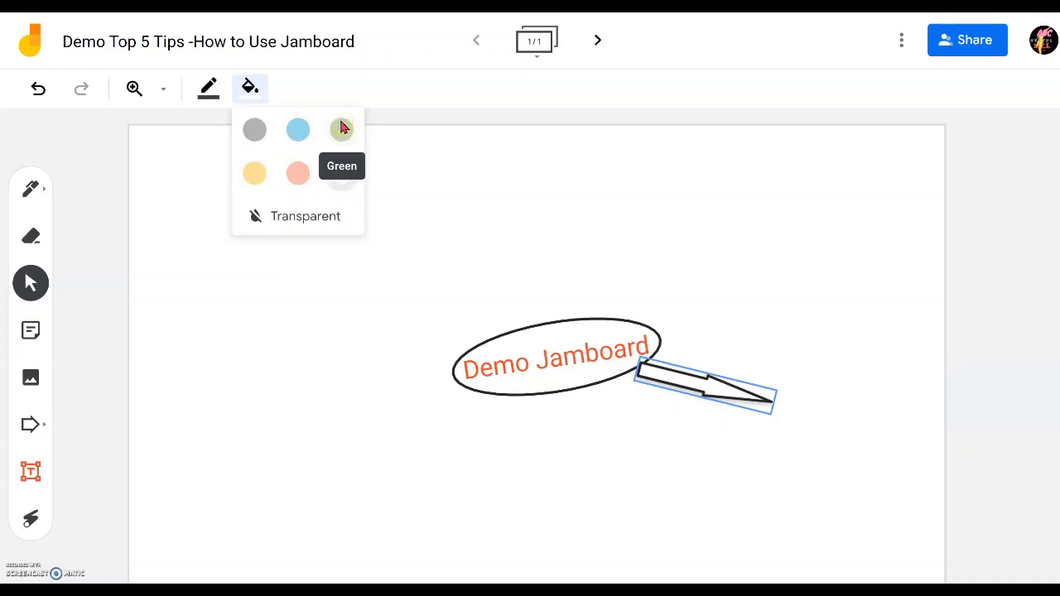
left_click(289, 174)
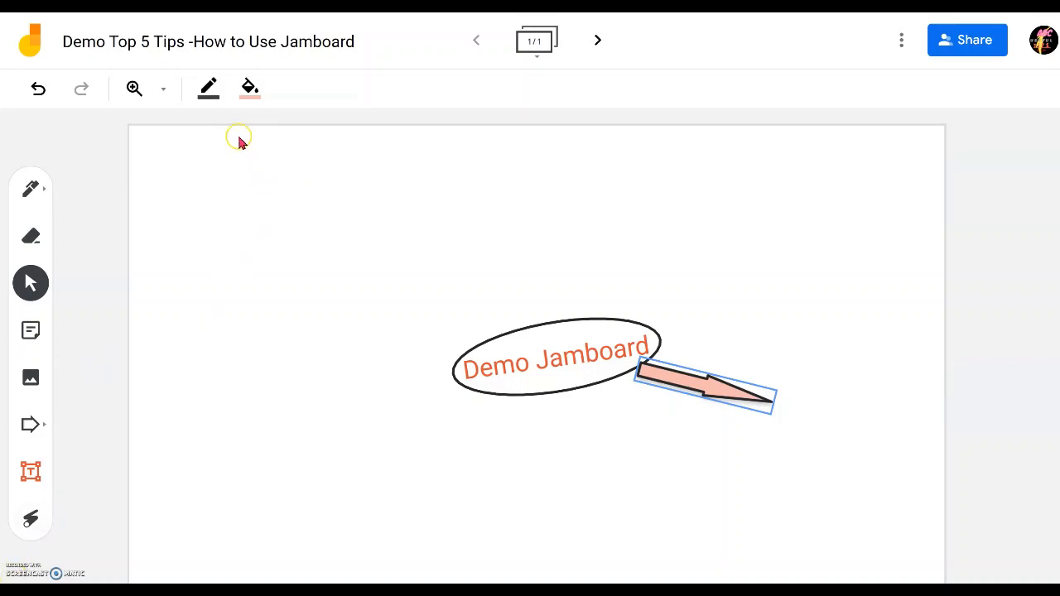
Set the arrow's fill to Transparent
left_click(249, 87)
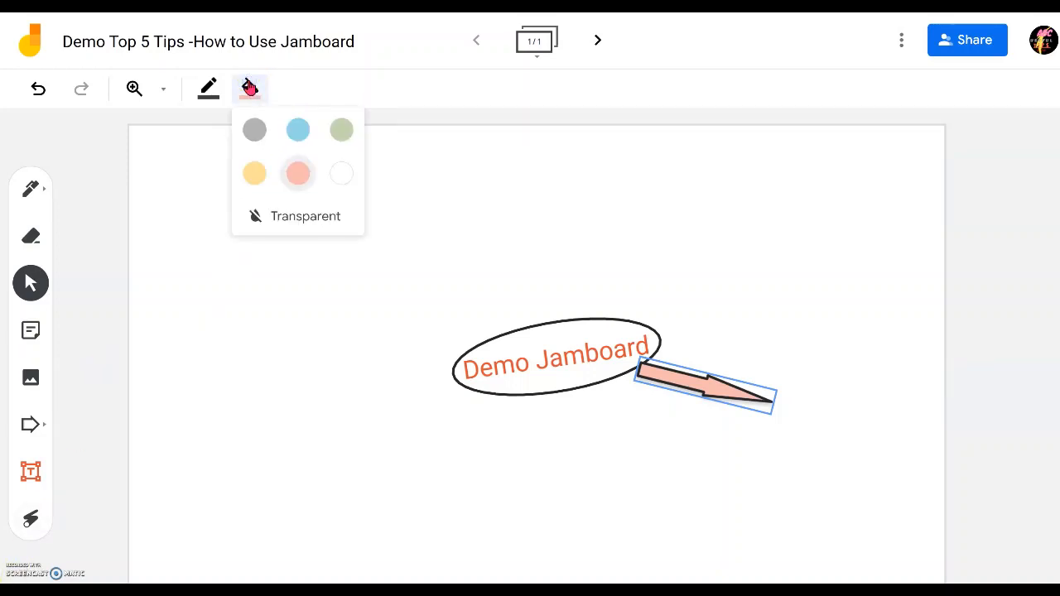
left_click(294, 219)
left_click(295, 220)
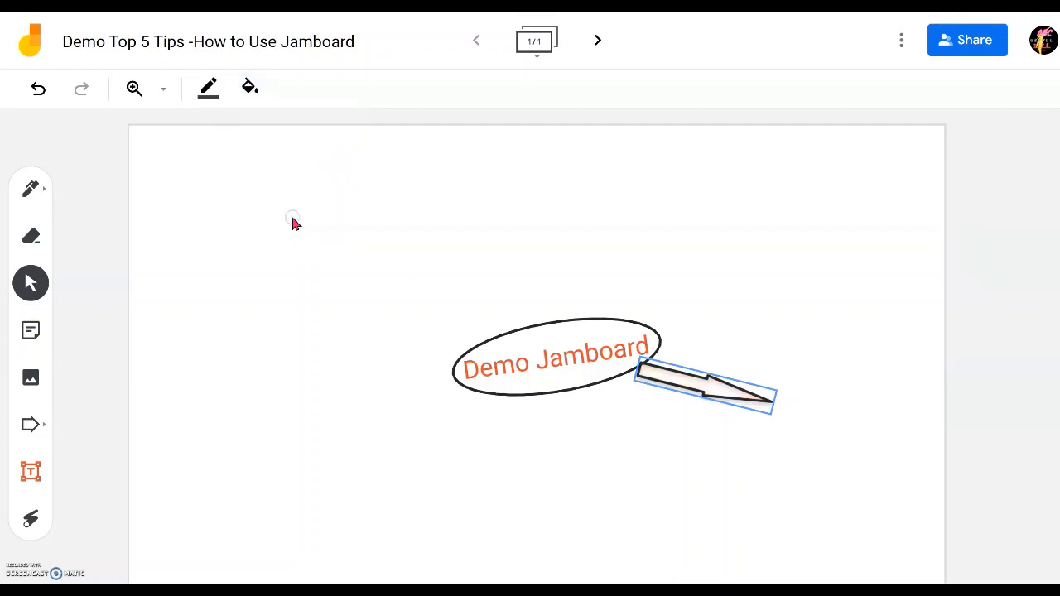
Move the arrow up and slightly left so its tail overlaps the ellipse and the end of the "Demo Jamboard" text
left_click(724, 395)
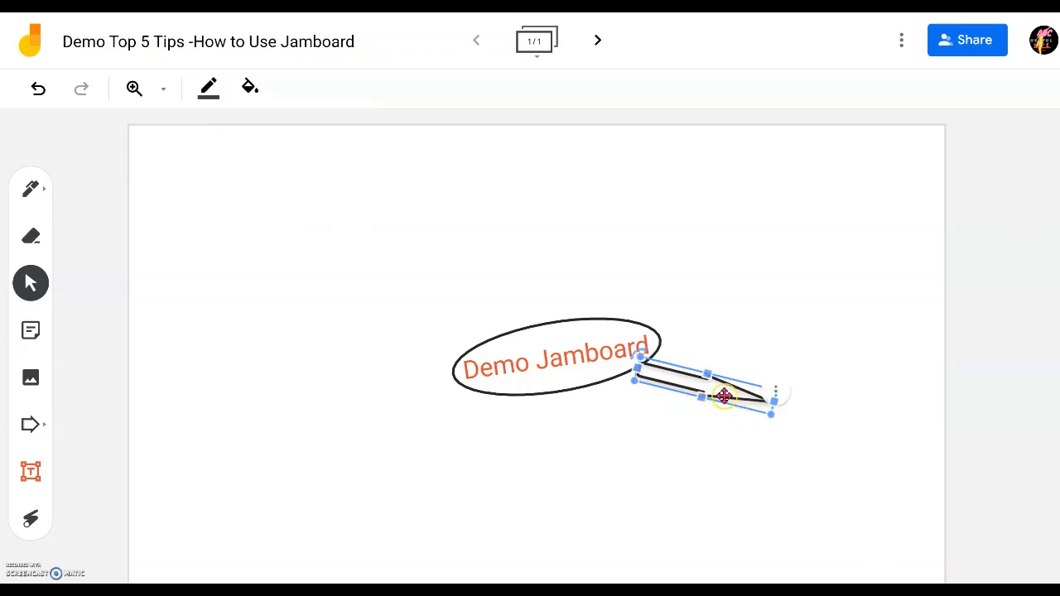
left_click_drag(725, 396, 718, 376)
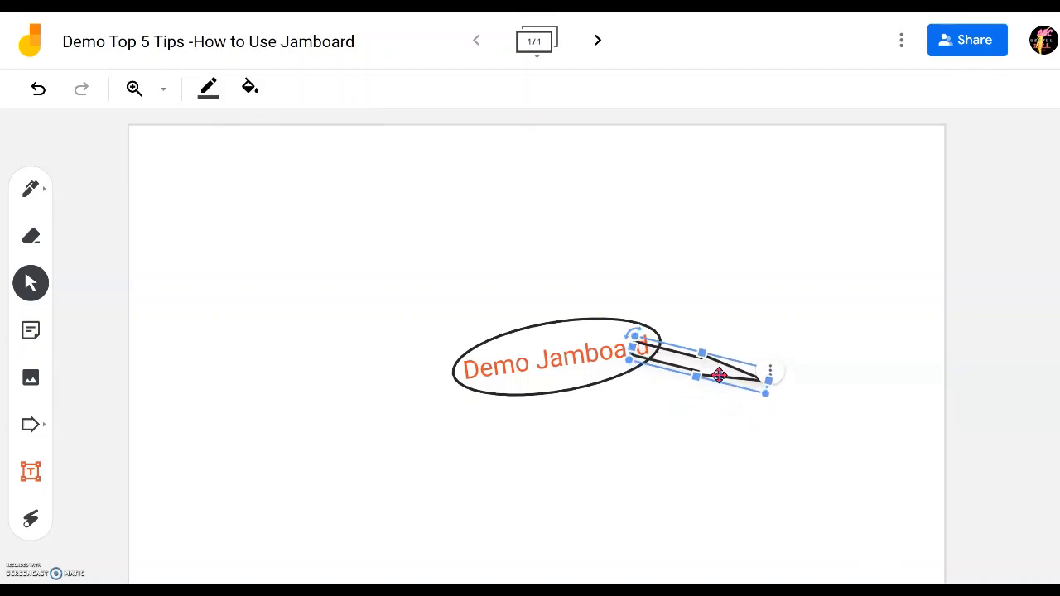
left_click(610, 384)
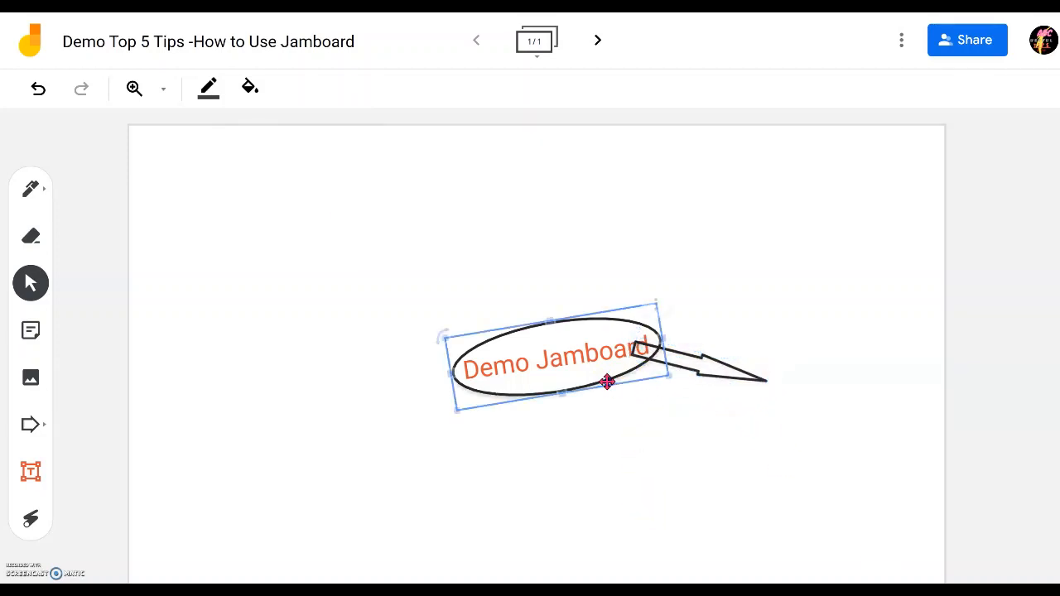
left_click(687, 437)
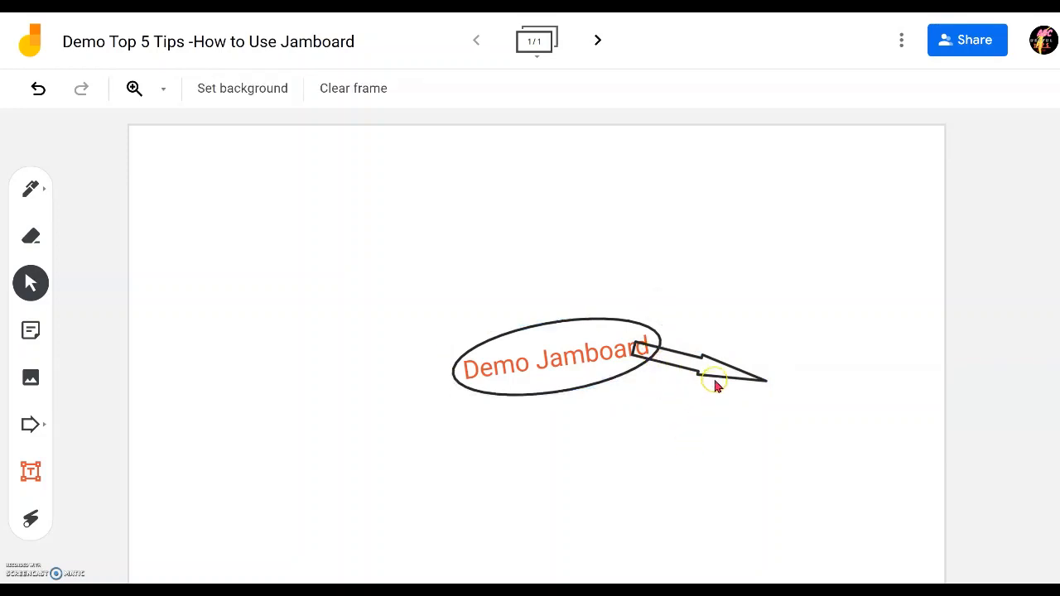
Move the arrow down clear of the "Demo Jamboard" text and fill it with light red
left_click_drag(708, 371, 706, 386)
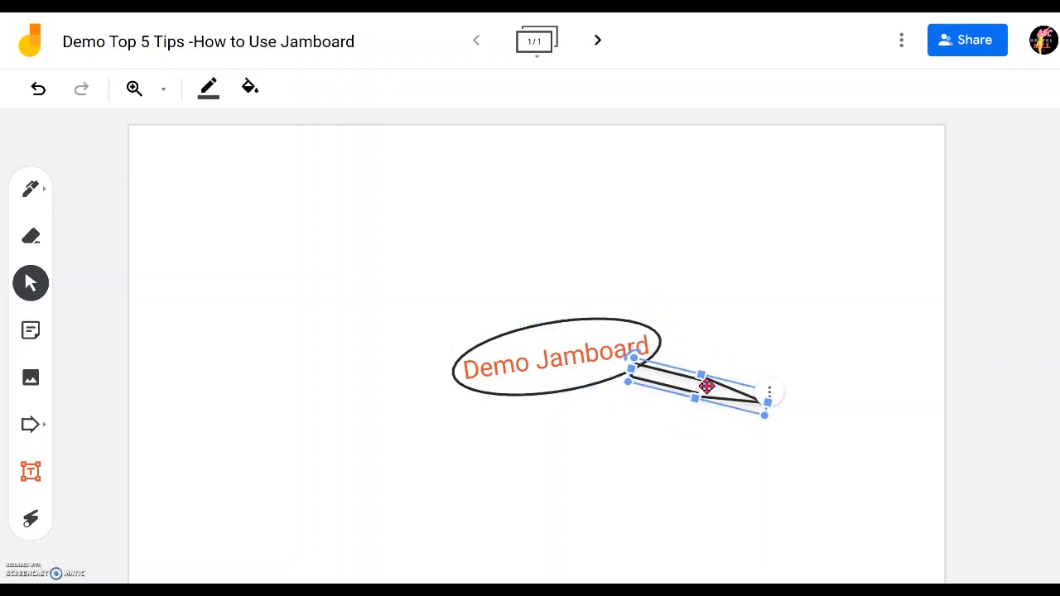
left_click(249, 86)
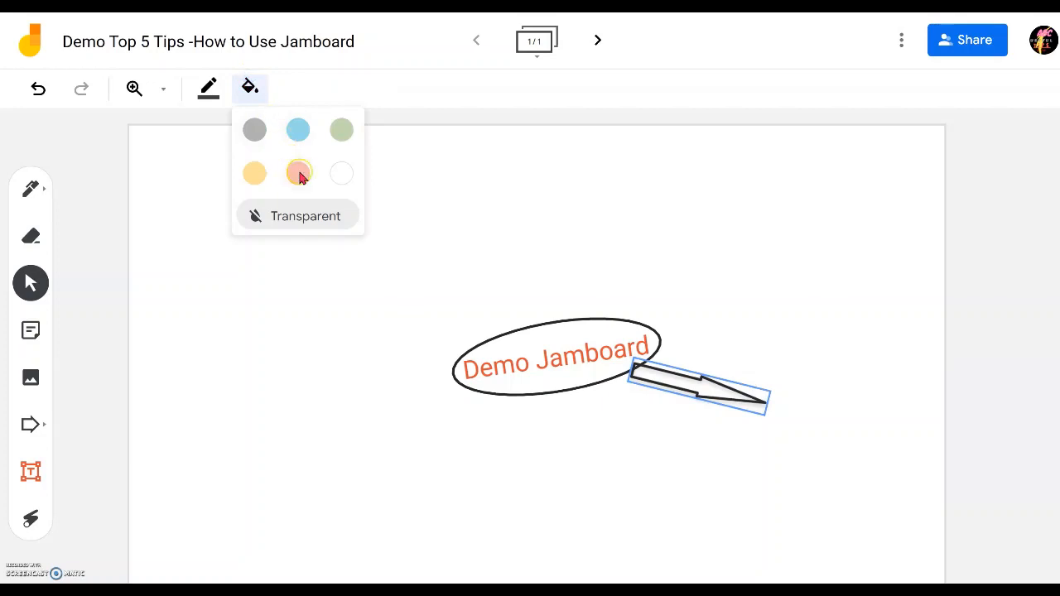
left_click(298, 174)
left_click(306, 366)
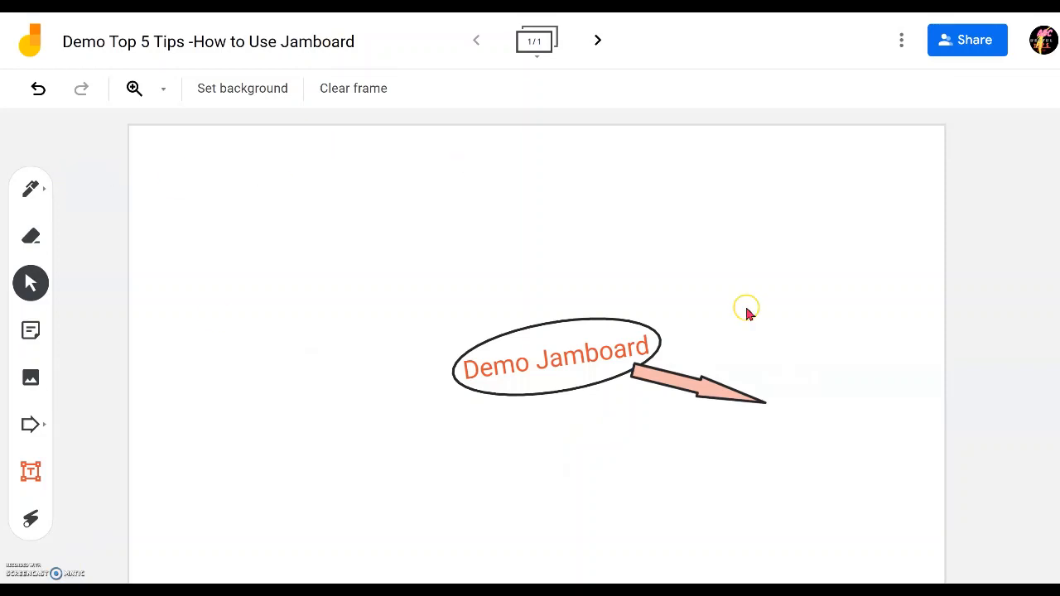
Set the arrow's border colour to red
left_click(698, 389)
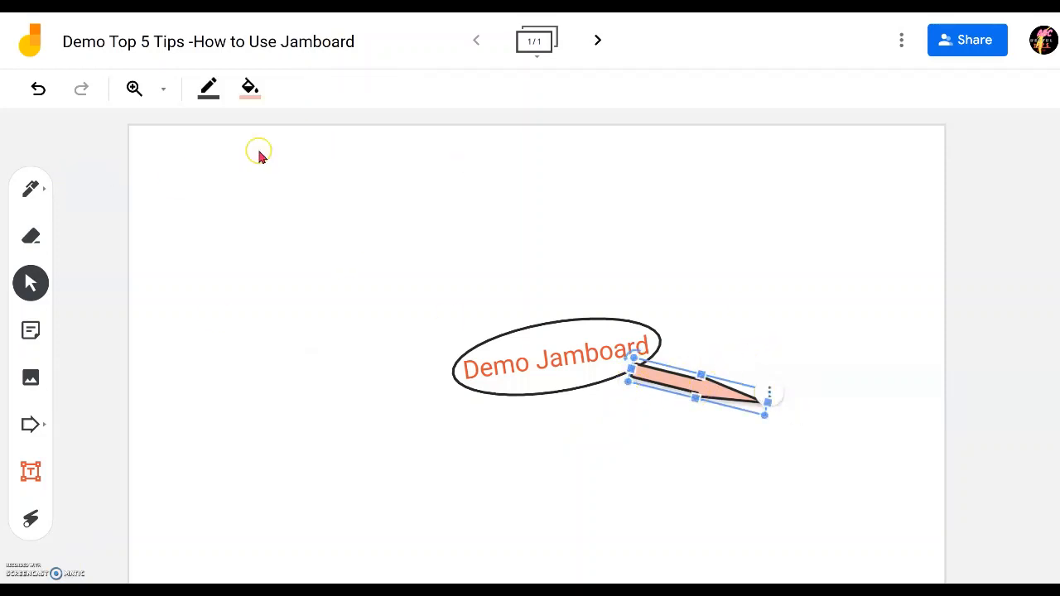
left_click(204, 92)
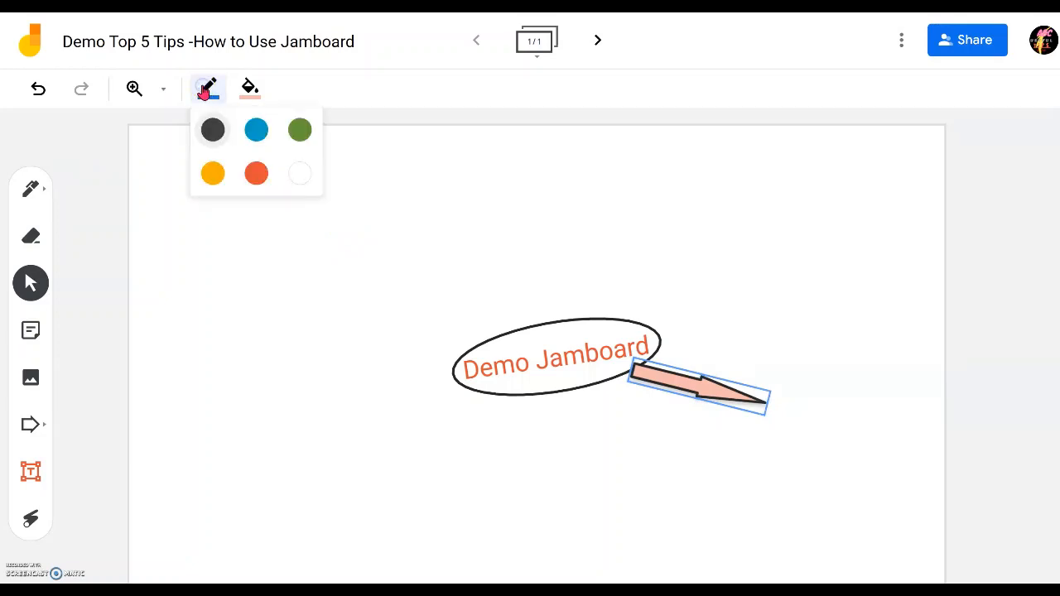
left_click(255, 173)
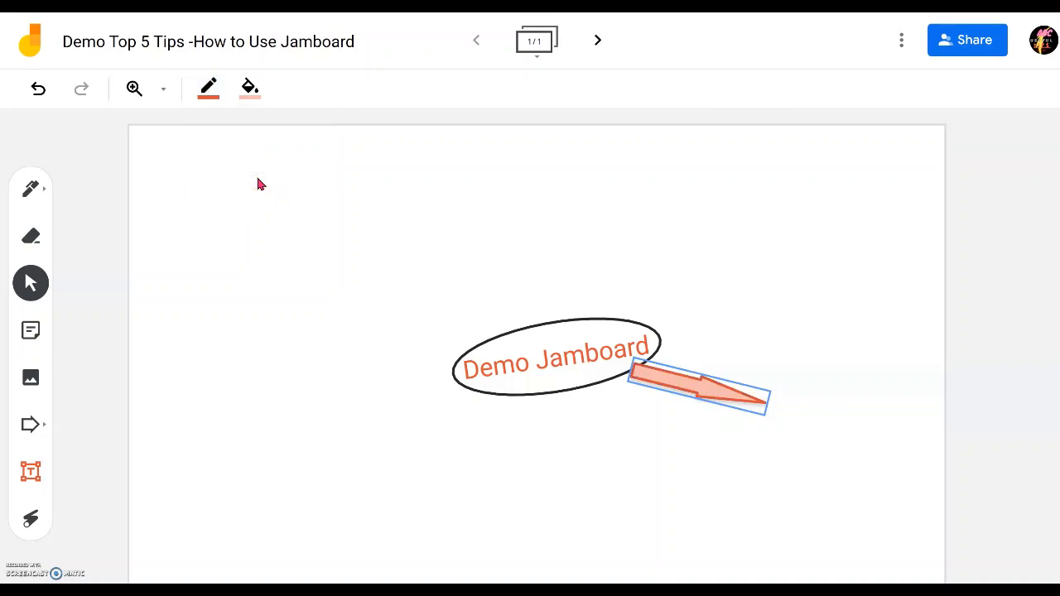
left_click(208, 89)
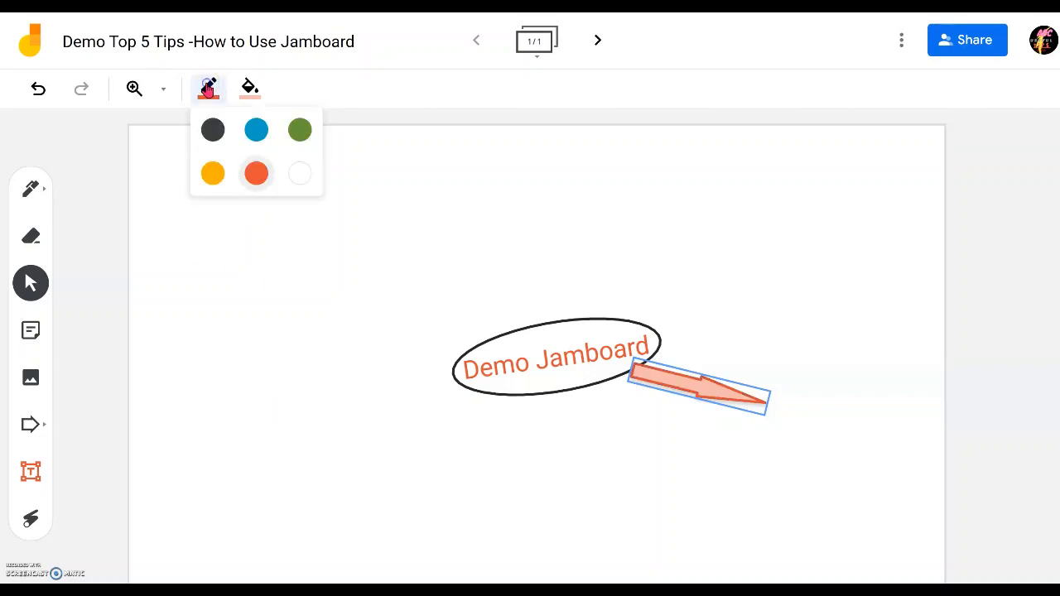
left_click(252, 93)
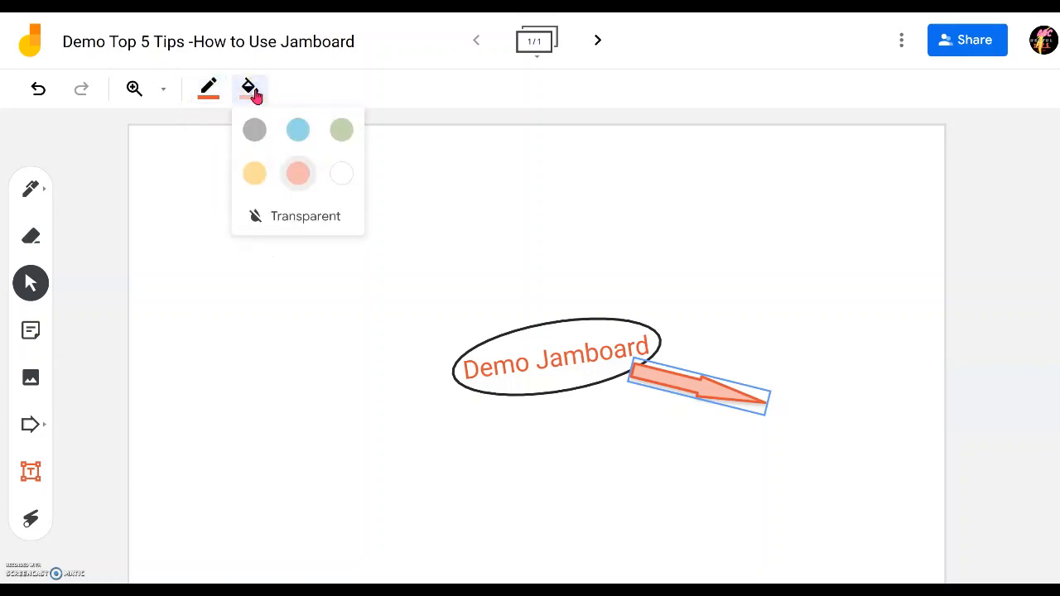
left_click(208, 90)
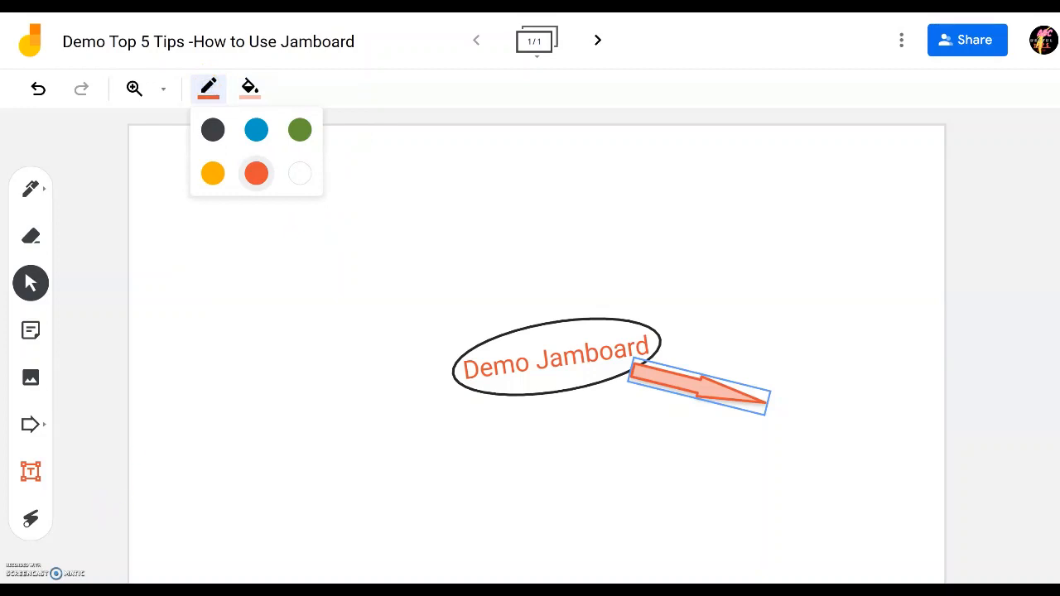
left_click(345, 490)
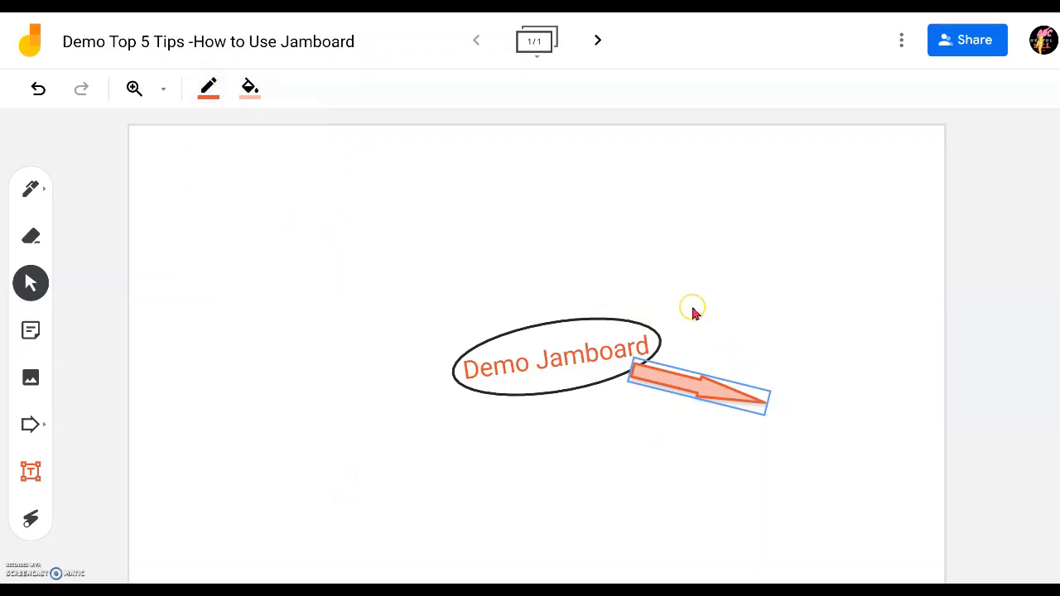
Add a text box reading "Shapes" just above the arrow, beside the ellipse's right end
left_click(30, 474)
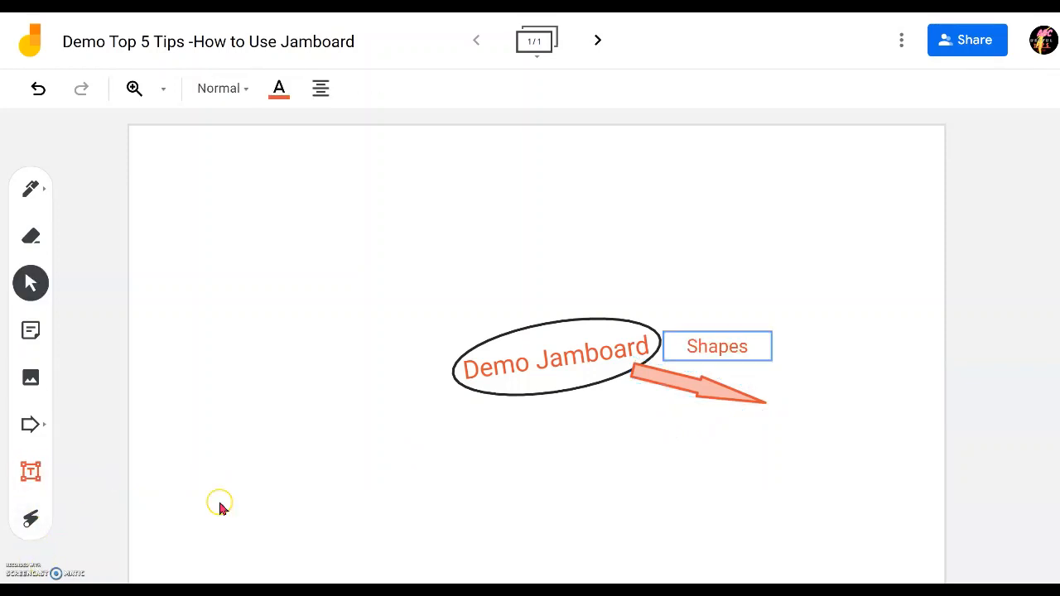
left_click(31, 478)
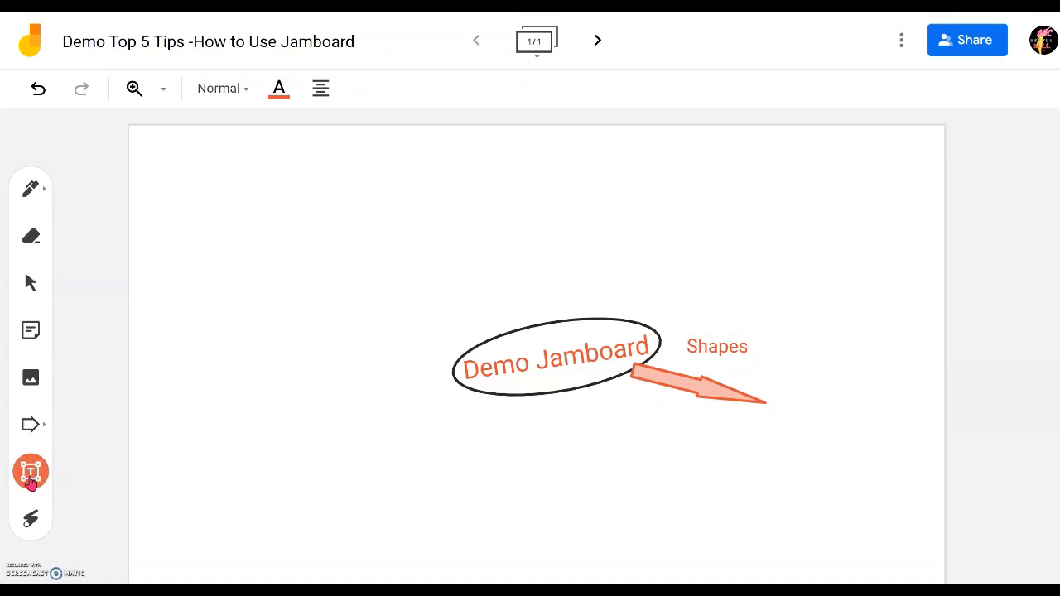
left_click(699, 349)
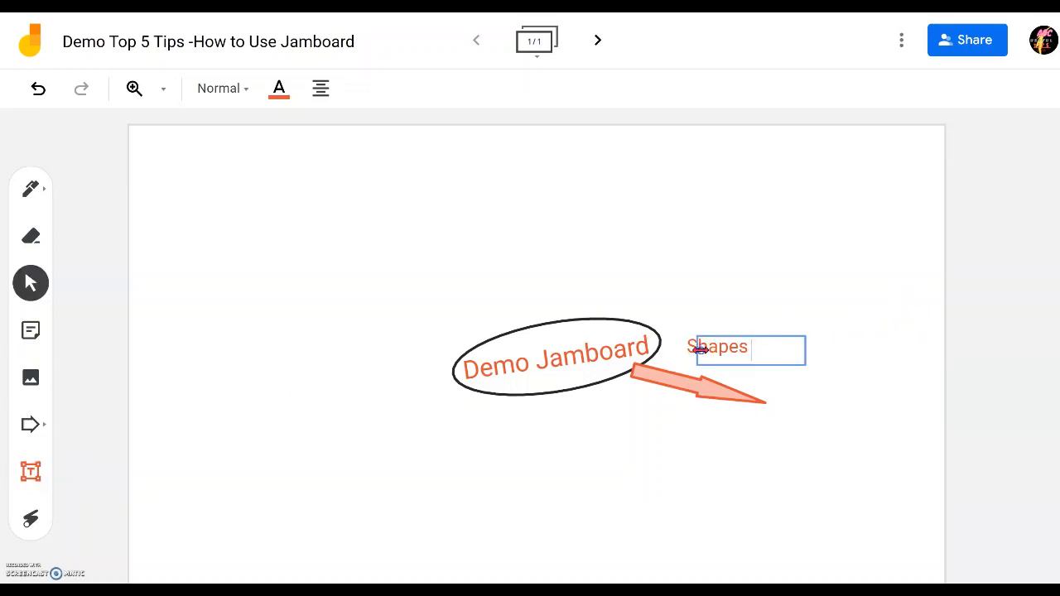
left_click(751, 340)
left_click(254, 412)
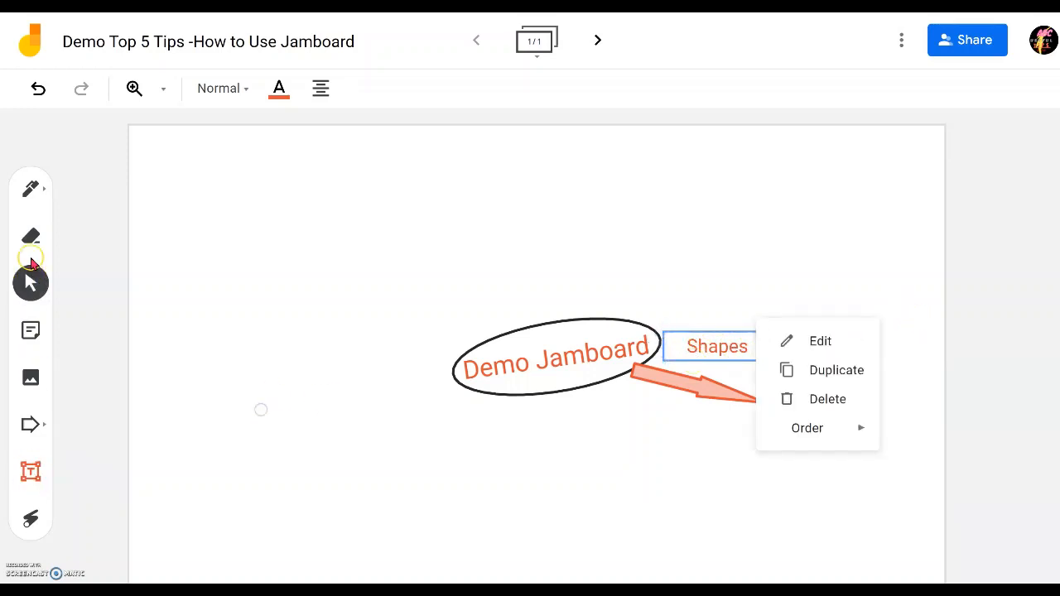
left_click(705, 269)
left_click(706, 345)
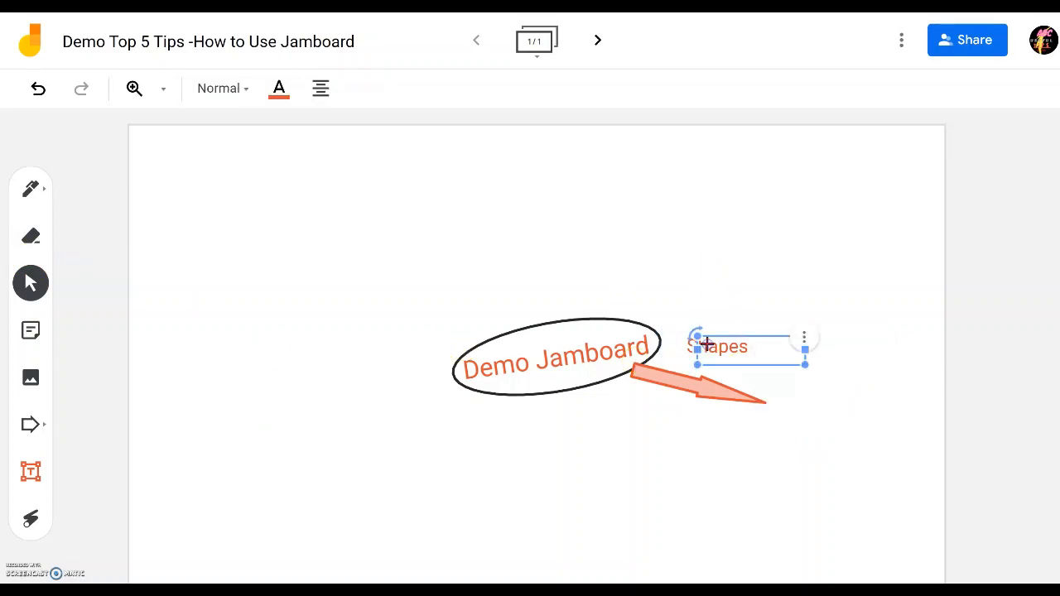
left_click(761, 328)
left_click(164, 420)
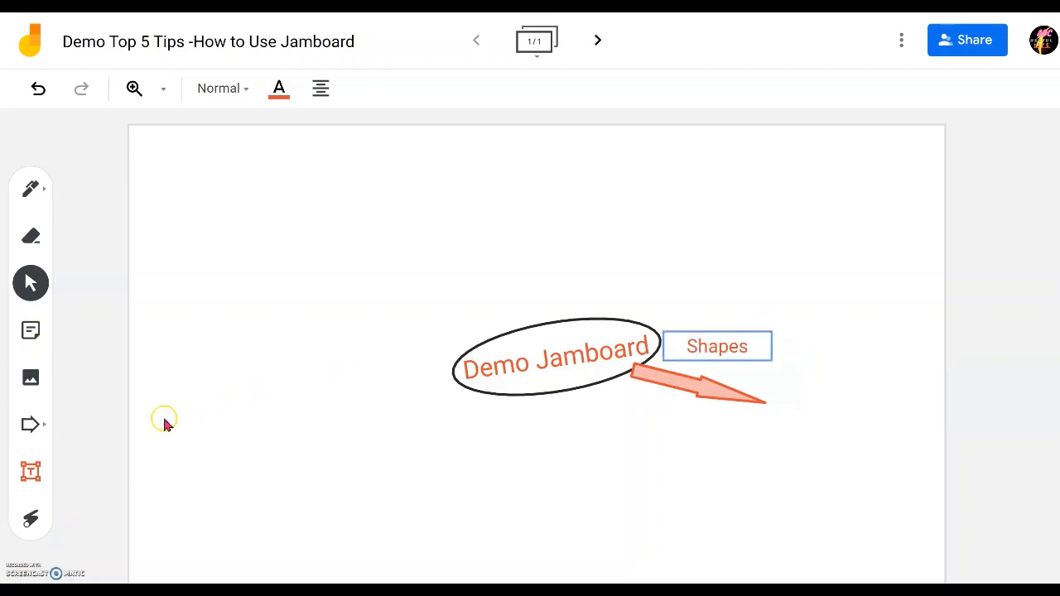
Try blue as the colour of the "Shapes" text and settle on black
left_click(278, 91)
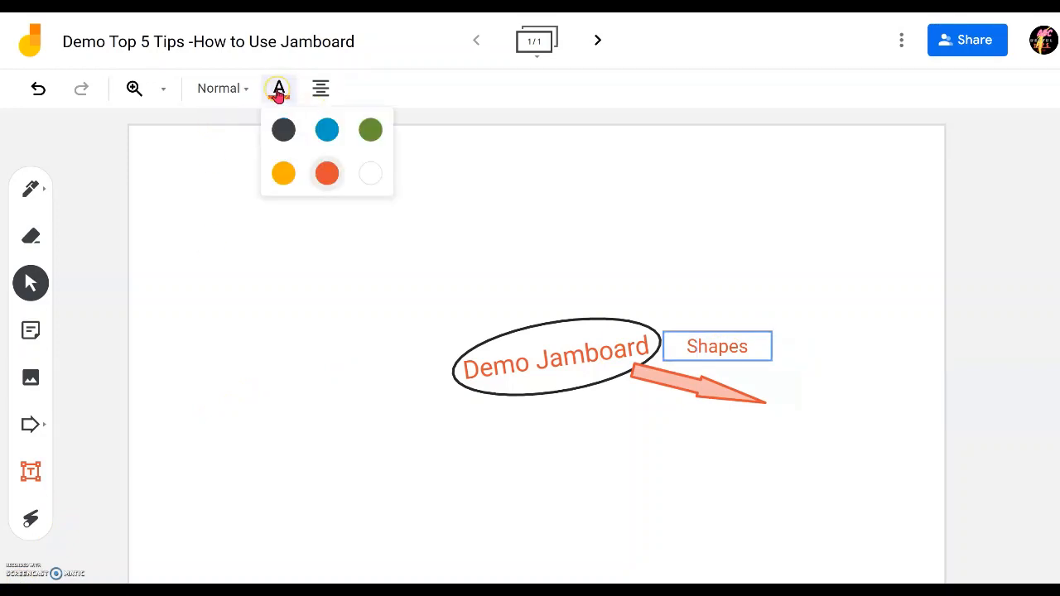
left_click(326, 130)
left_click(278, 87)
left_click(284, 128)
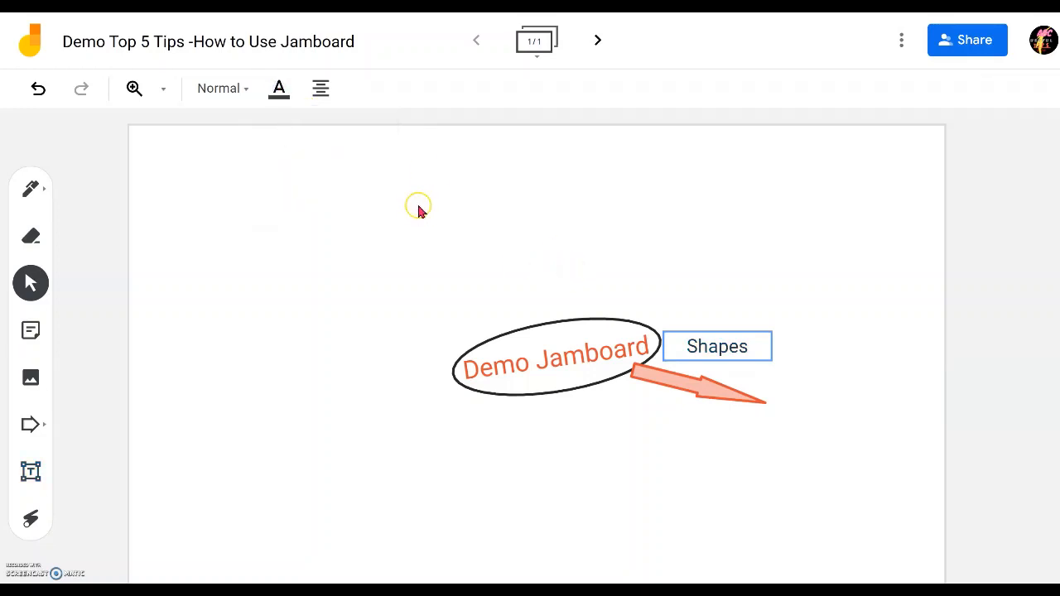
Try the Title style on the "Shapes" text and settle on the Subtitle style
left_click(702, 340)
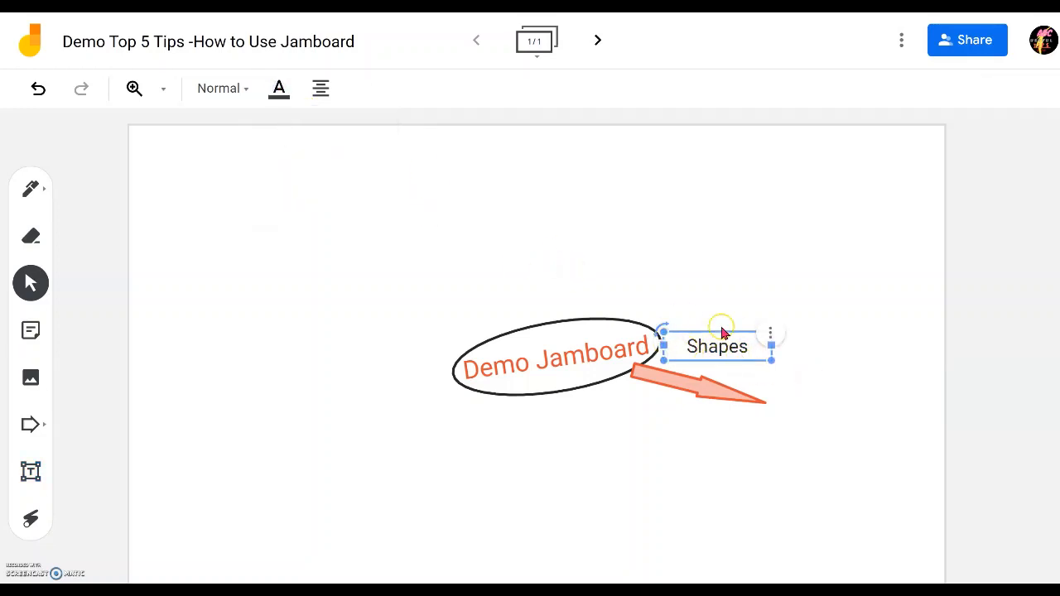
left_click(755, 381)
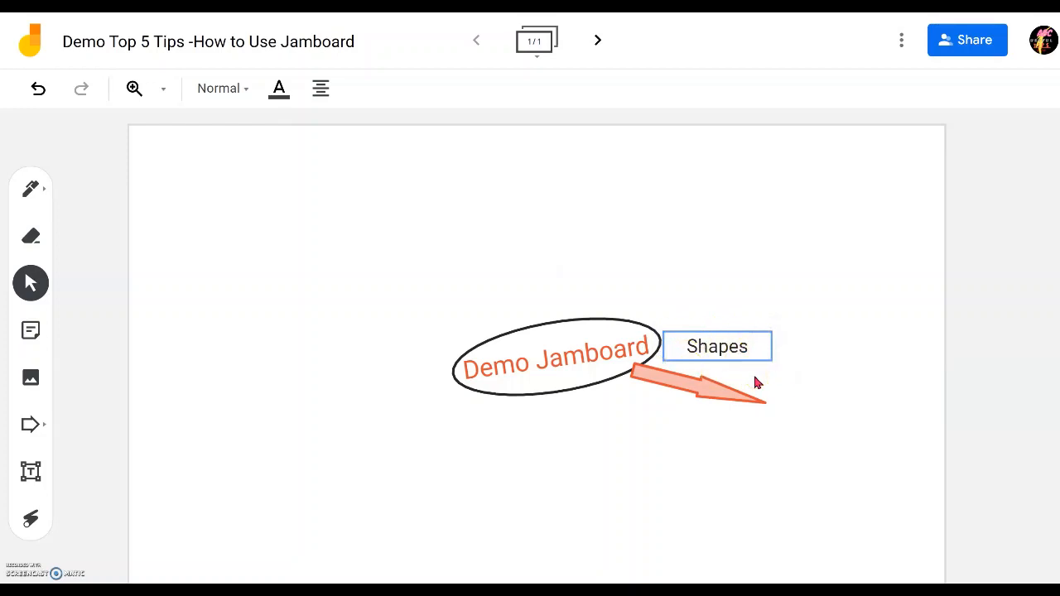
left_click(736, 340)
left_click(485, 268)
left_click(245, 89)
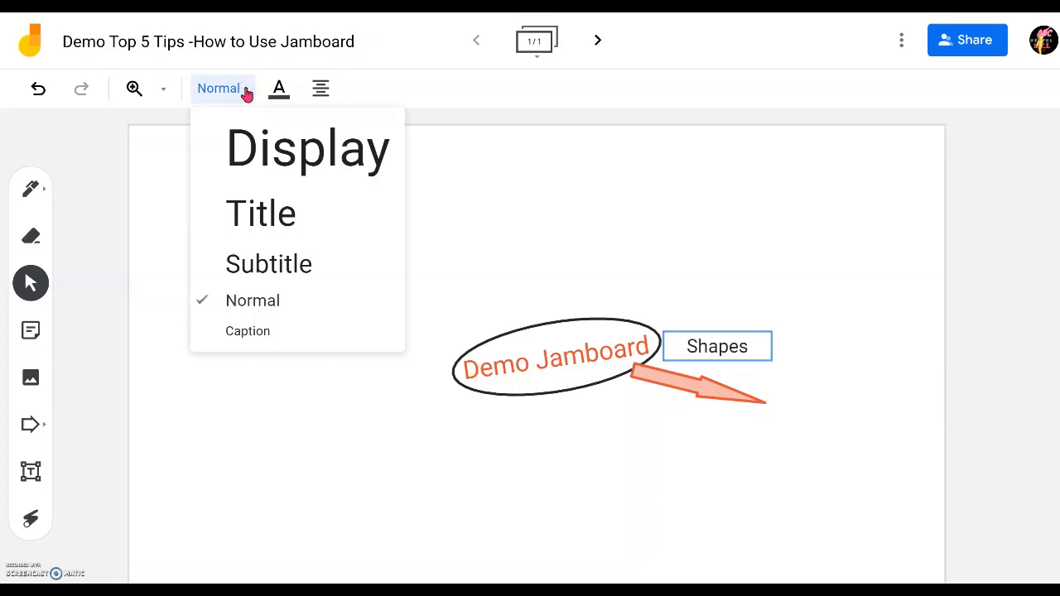
left_click(292, 220)
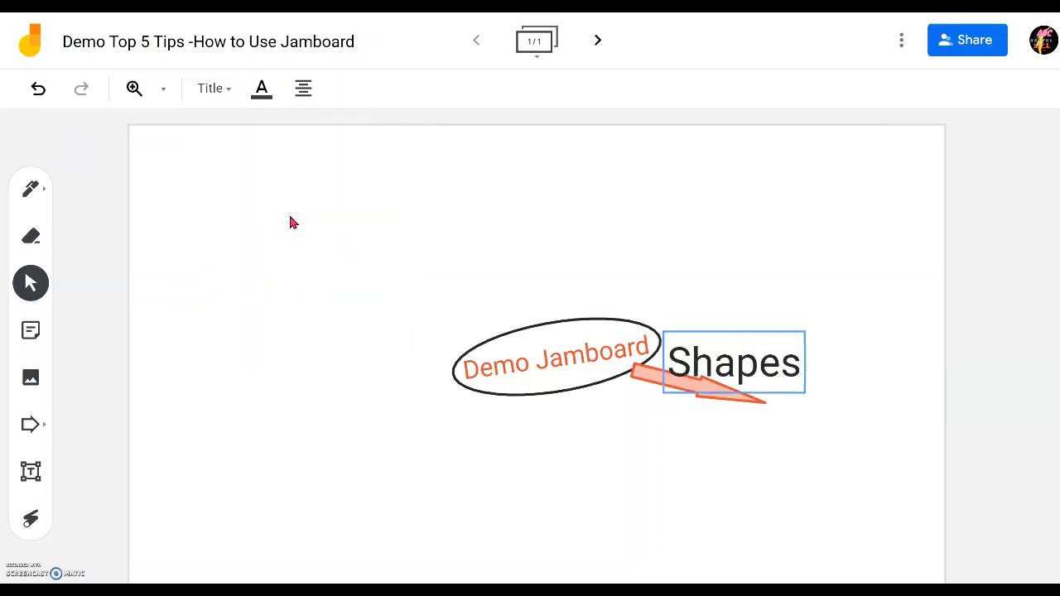
left_click(217, 88)
left_click(278, 264)
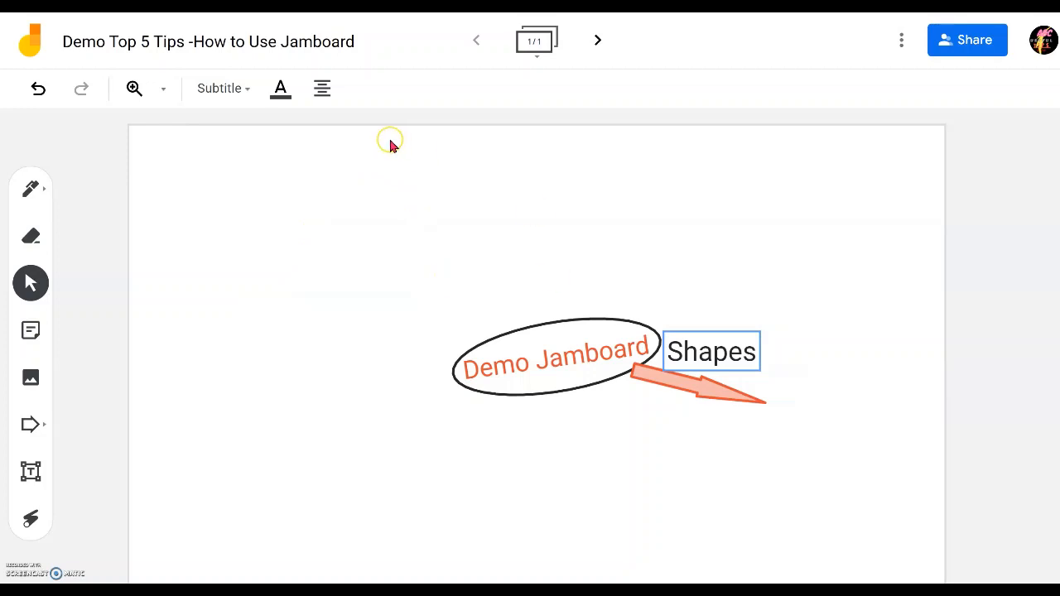
Rotate the "Shapes" text clockwise to match the arrow's slope and move it down close above the arrow
left_click(732, 349)
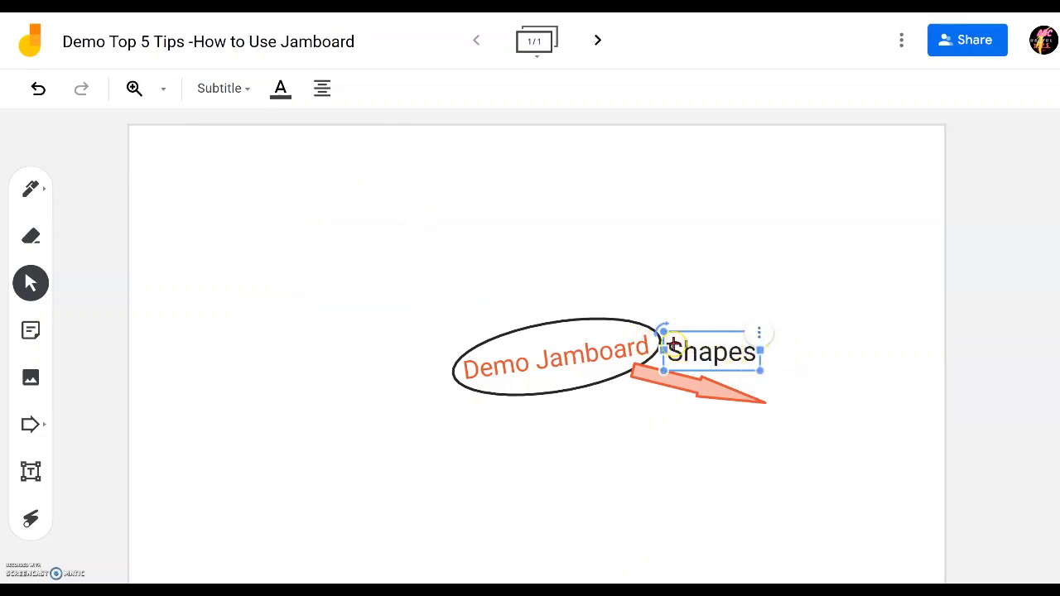
left_click_drag(665, 331, 672, 322)
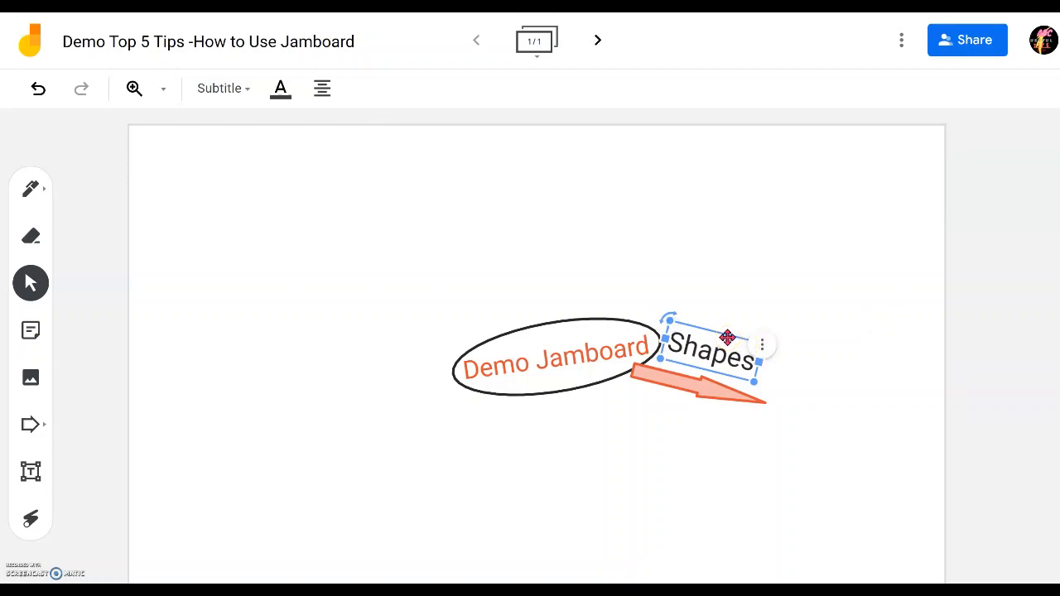
left_click_drag(727, 337, 725, 347)
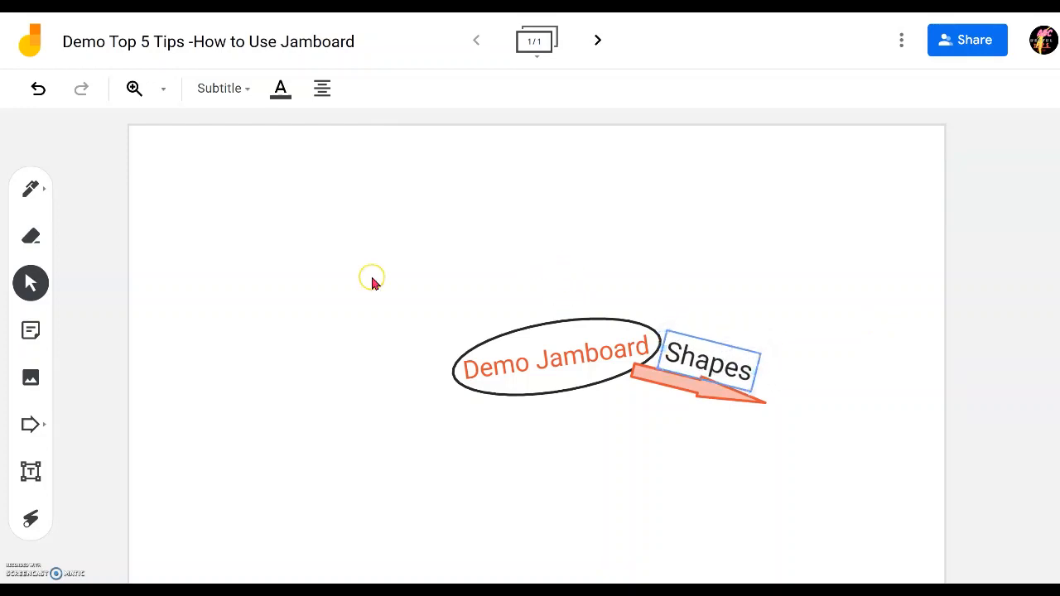
left_click(282, 298)
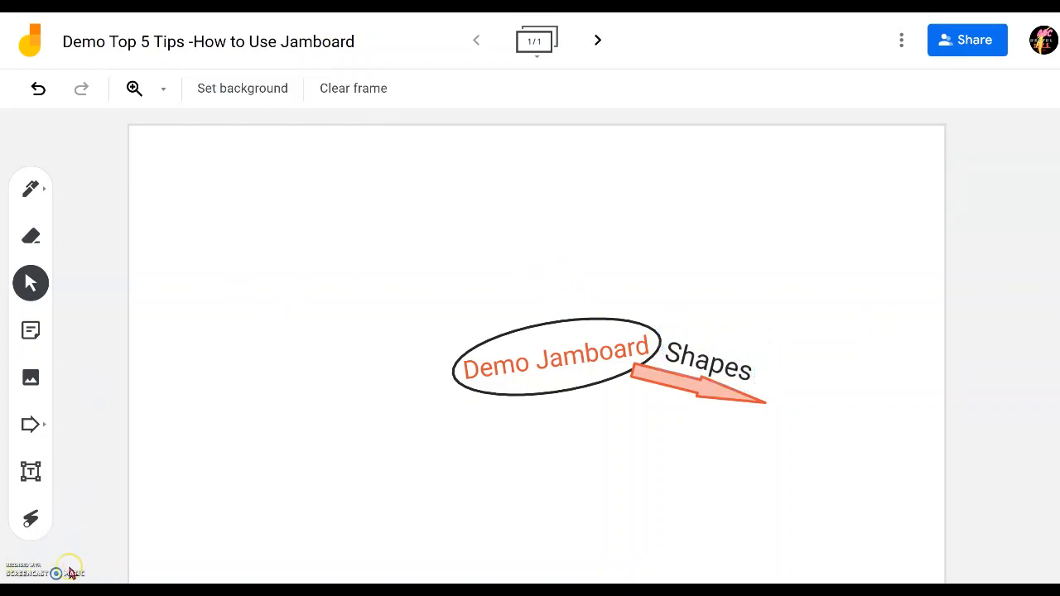
left_click(709, 362)
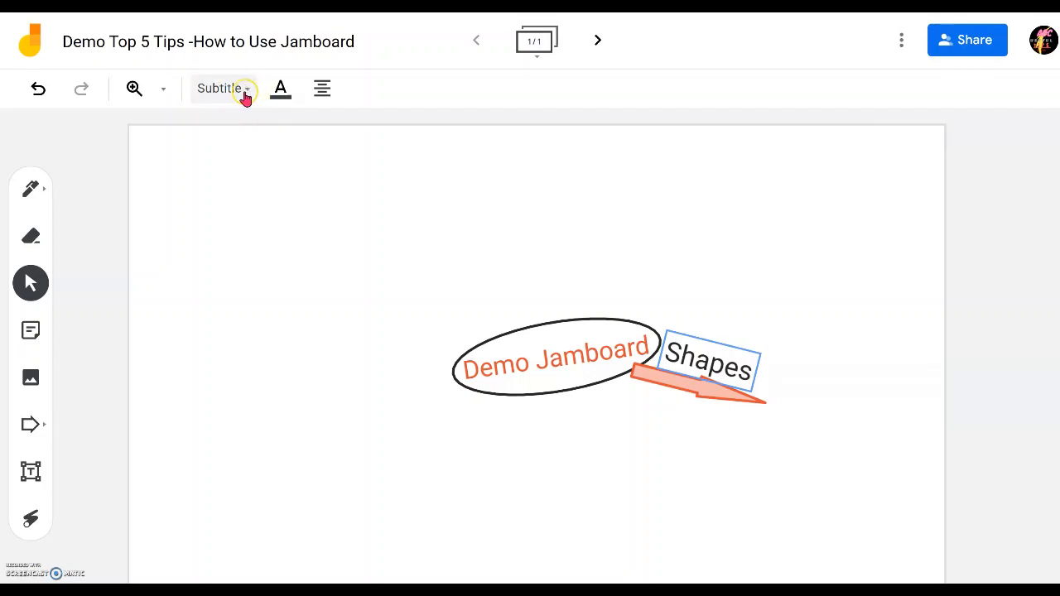
left_click(241, 93)
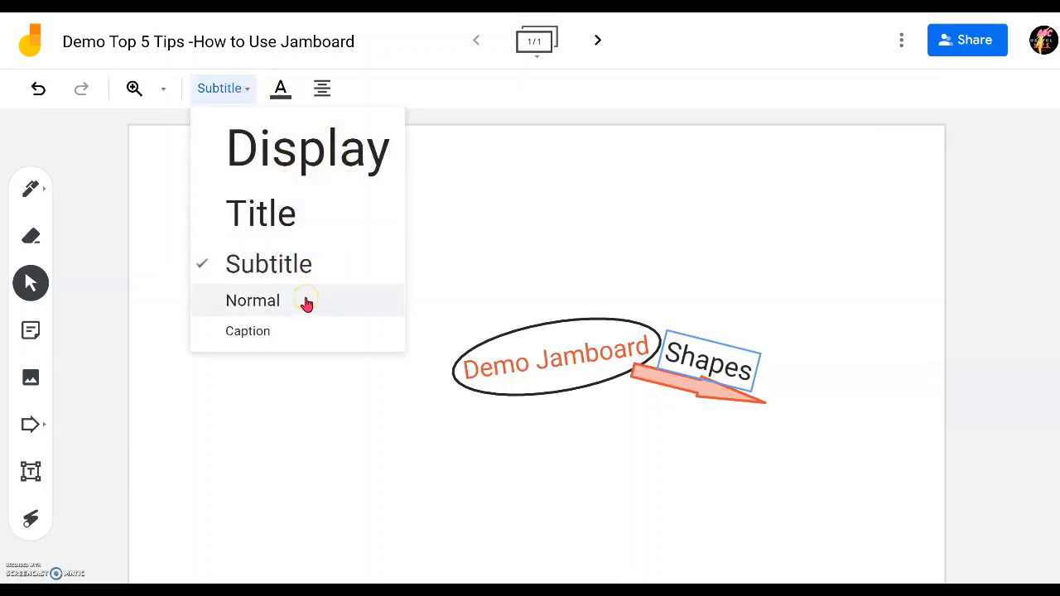
left_click(87, 497)
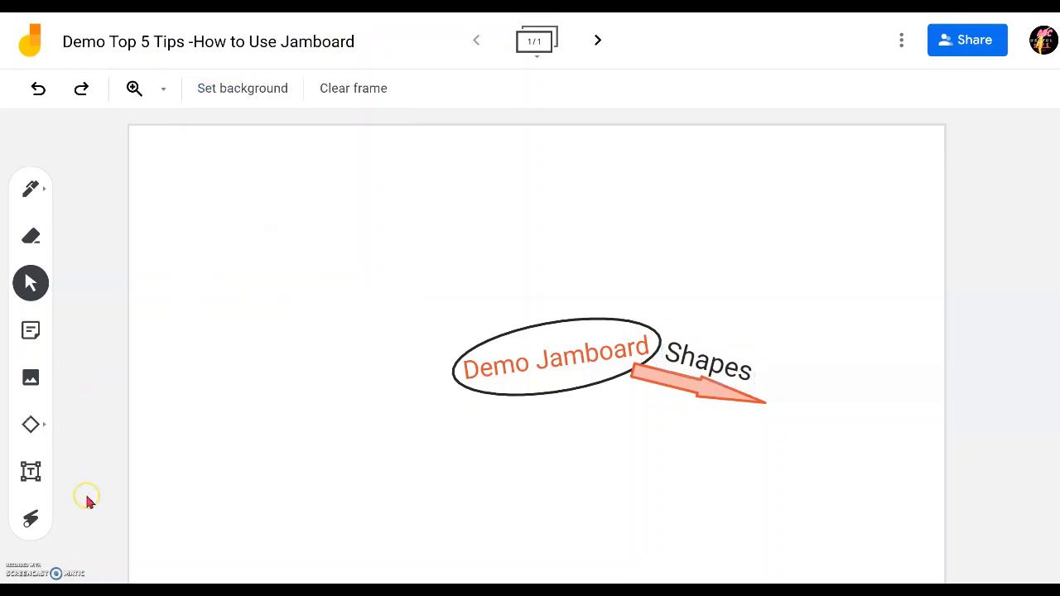
Add a diamond shape near the ellipse's right end and move it up and right, clear of the "Demo Jamboard" text
left_click(29, 425)
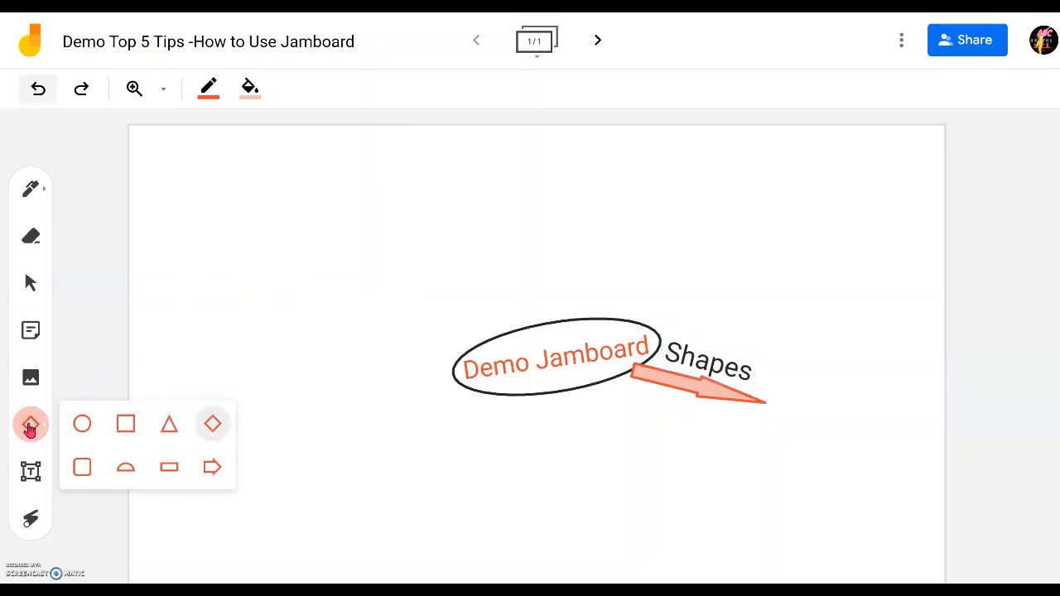
left_click(214, 425)
left_click(627, 311)
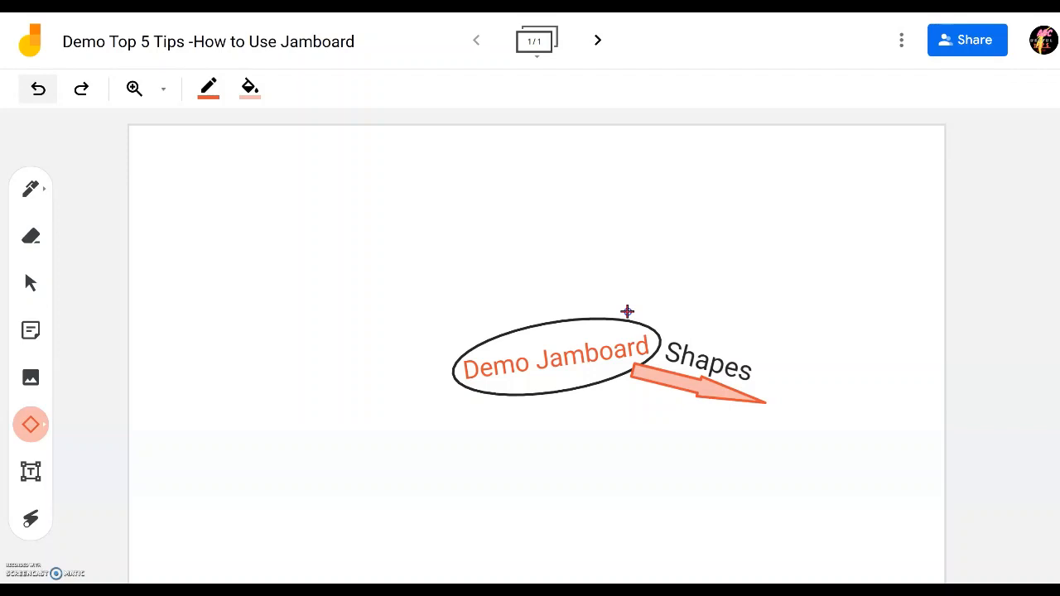
left_click(627, 311)
mouse_move(627, 311)
left_mouse_down()
mouse_move(663, 297)
mouse_move(633, 319)
mouse_move(635, 307)
left_mouse_up()
left_click(758, 303)
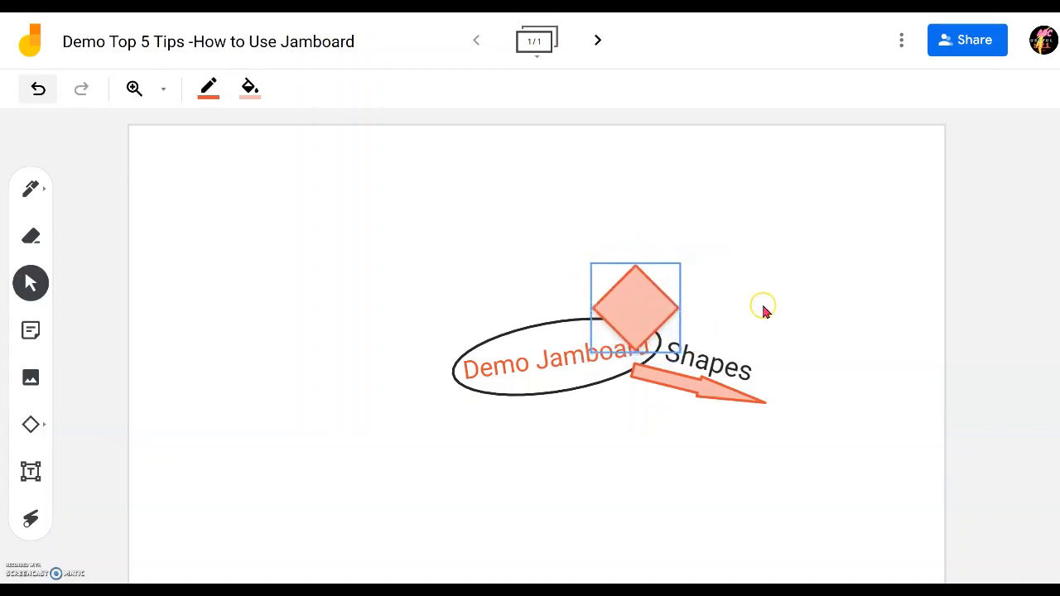
left_click(711, 321)
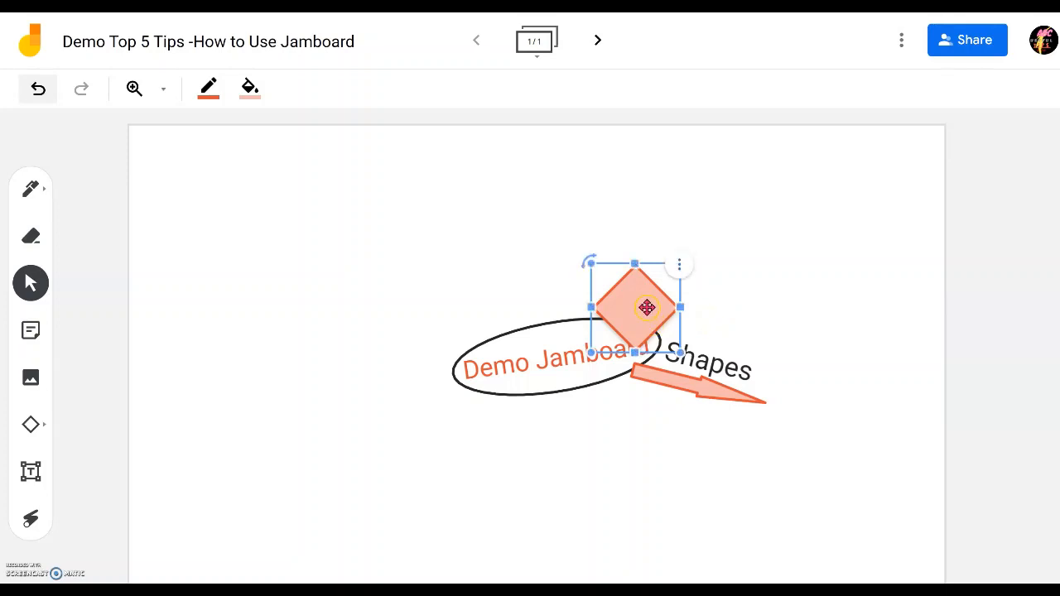
left_click_drag(644, 303, 668, 284)
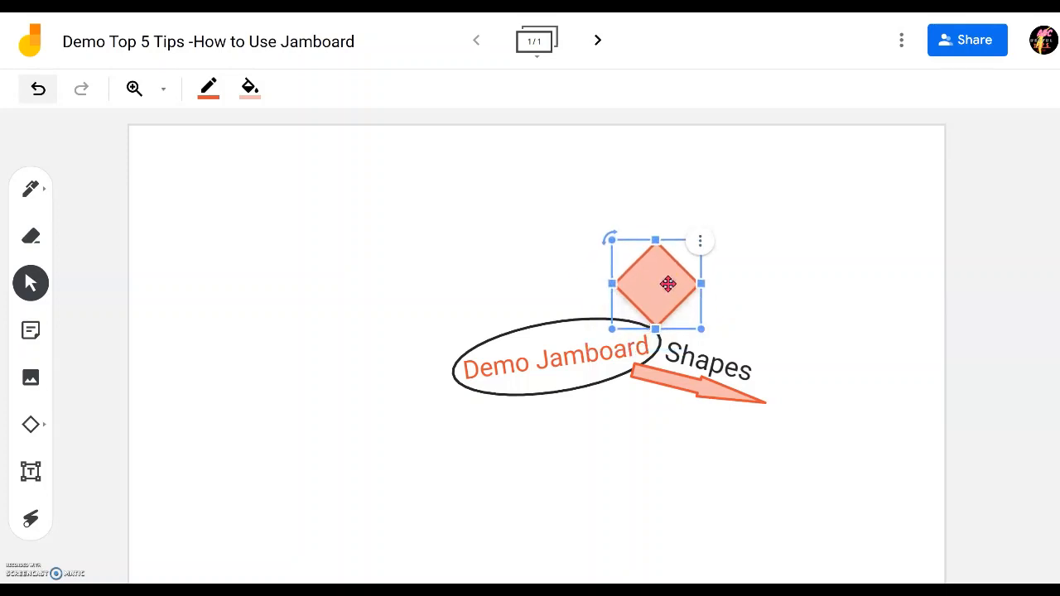
Stretch the diamond horizontally to more than twice its width and flatten it into a long, thin shape
left_click(123, 382)
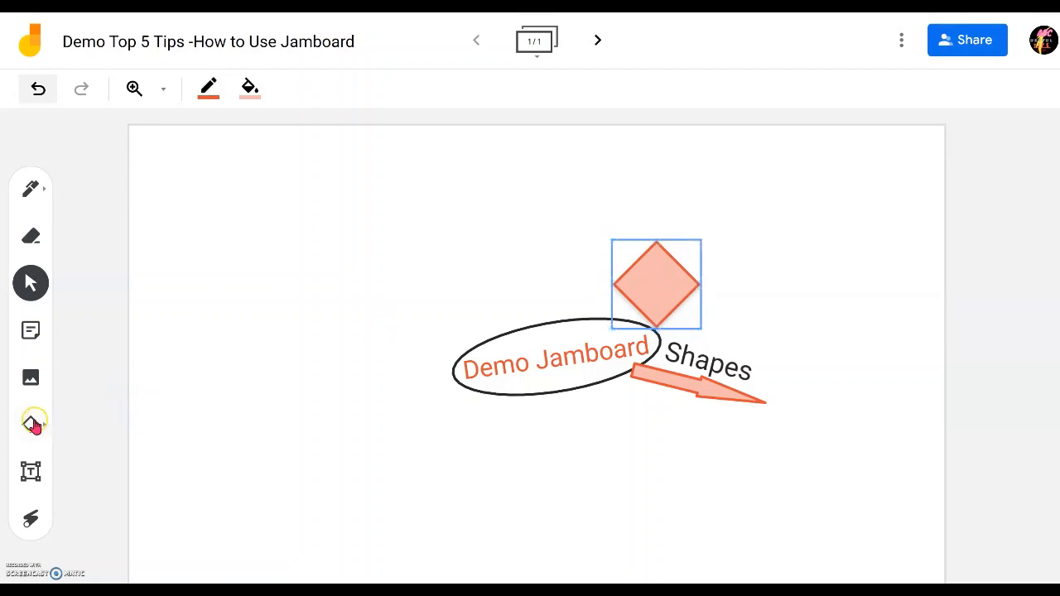
left_click(618, 262)
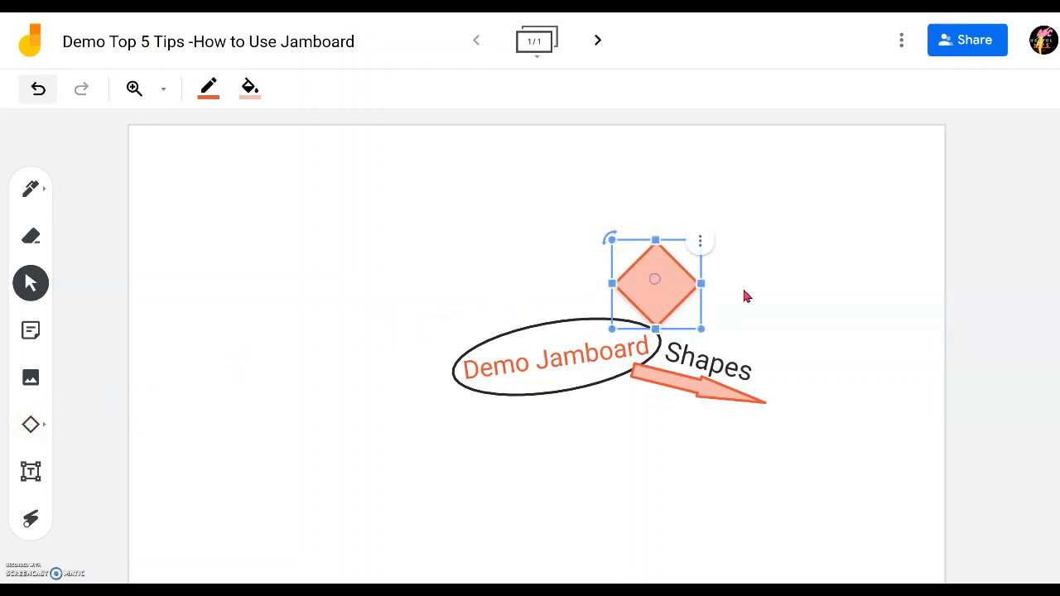
left_click_drag(701, 282, 816, 264)
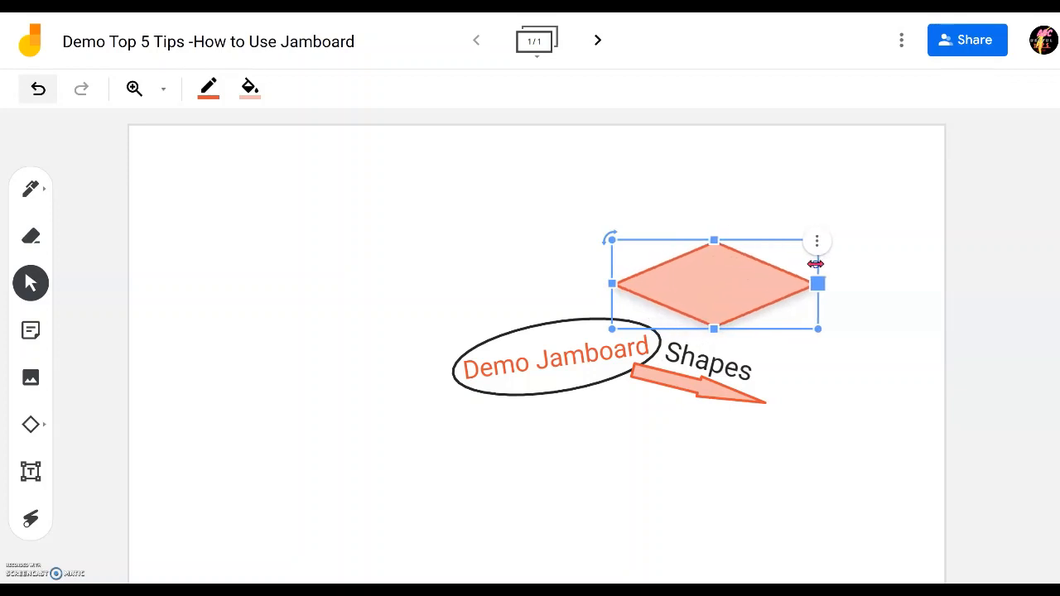
left_click_drag(715, 328, 720, 259)
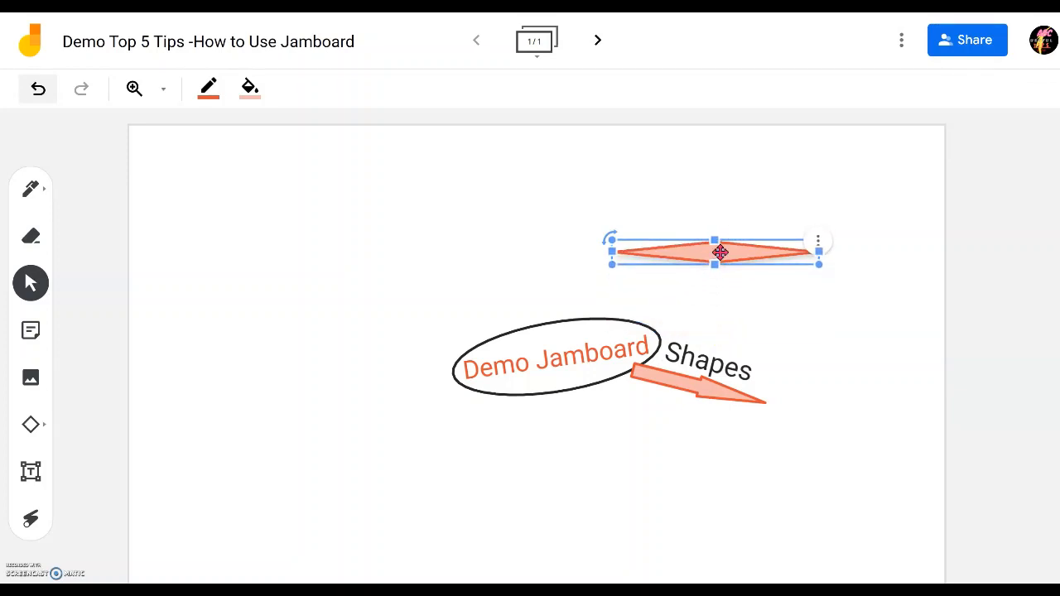
left_click(725, 271)
left_click(743, 254)
Rotate the thin diamond counterclockwise so it slopes up to the right, shorten it, and move it down to touch the ellipse's upper-right edge
left_click_drag(609, 250, 614, 284)
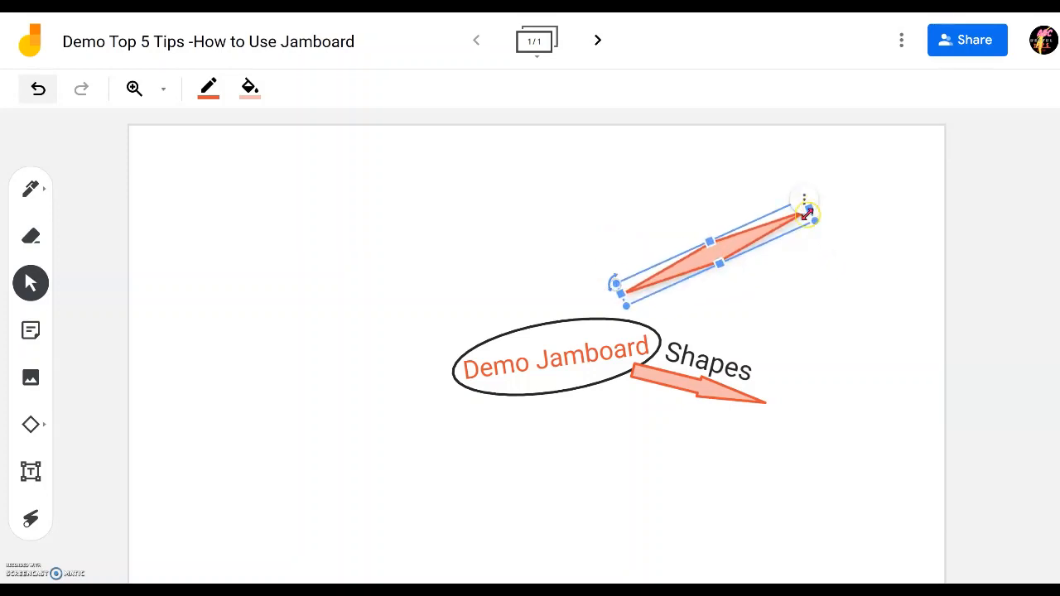
left_click_drag(808, 209, 758, 236)
left_click_drag(698, 261, 699, 289)
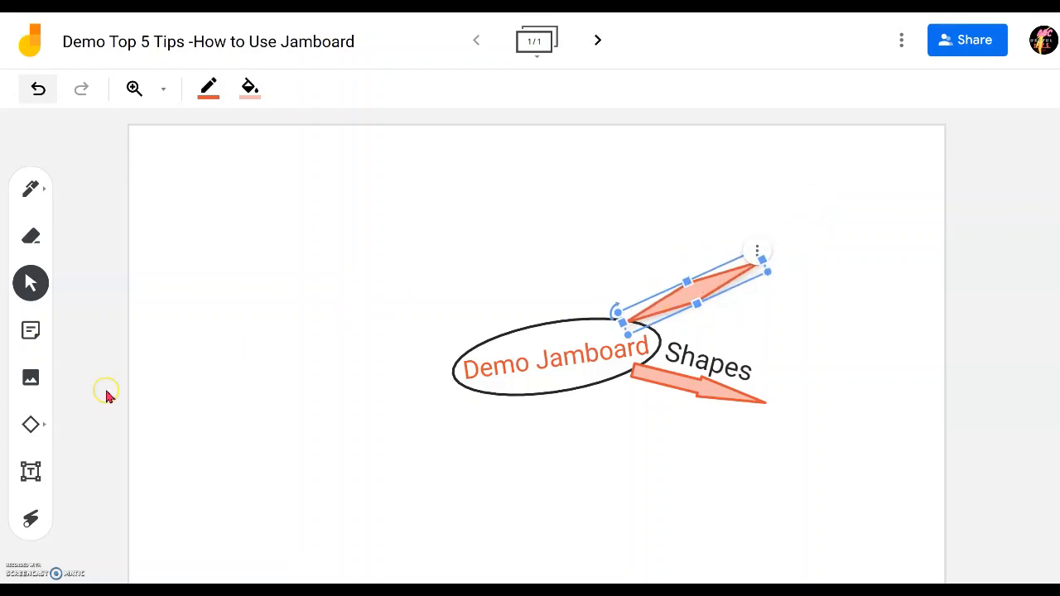
Add a rectangle shape in the empty area left of the "Demo Jamboard" ellipse
left_click(33, 426)
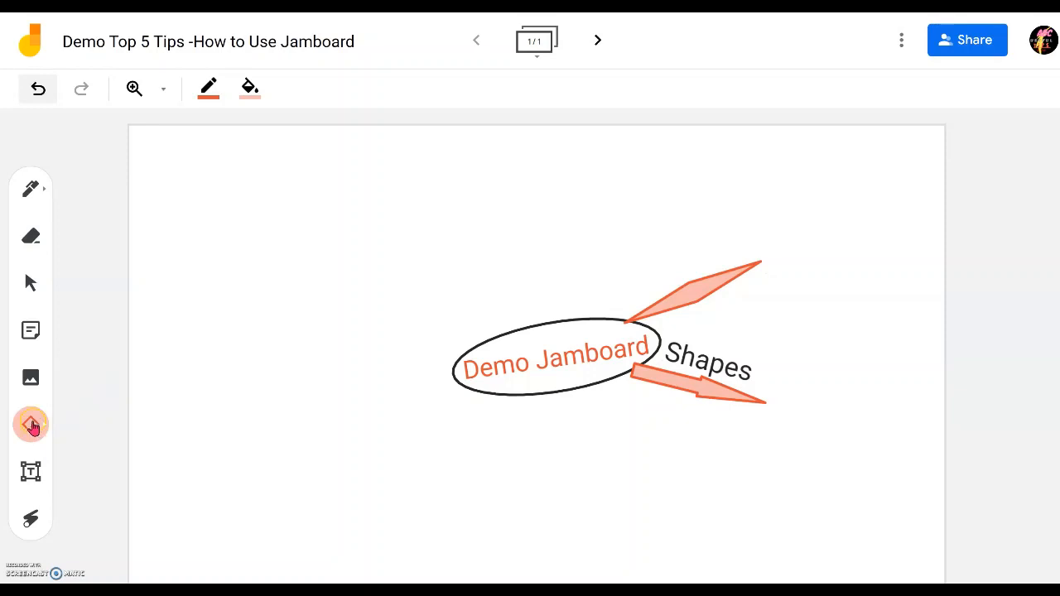
left_click(35, 428)
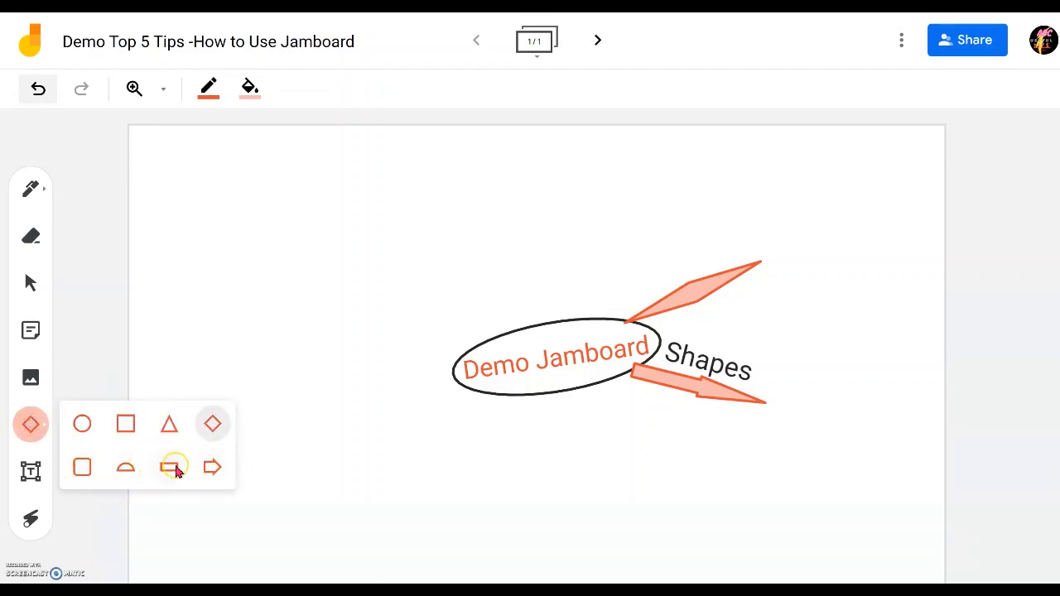
left_click(174, 468)
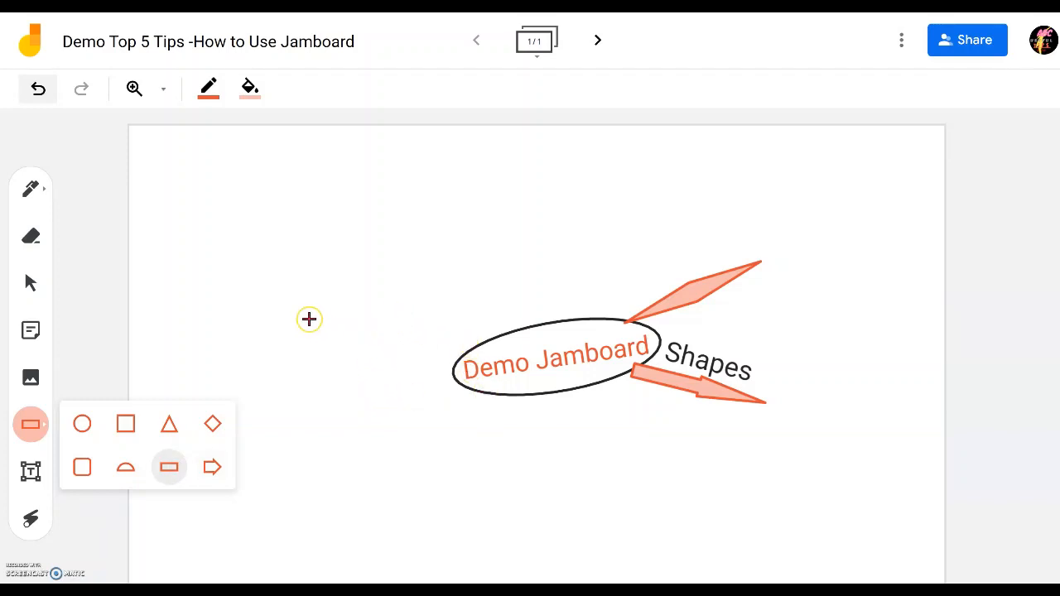
left_click(309, 318)
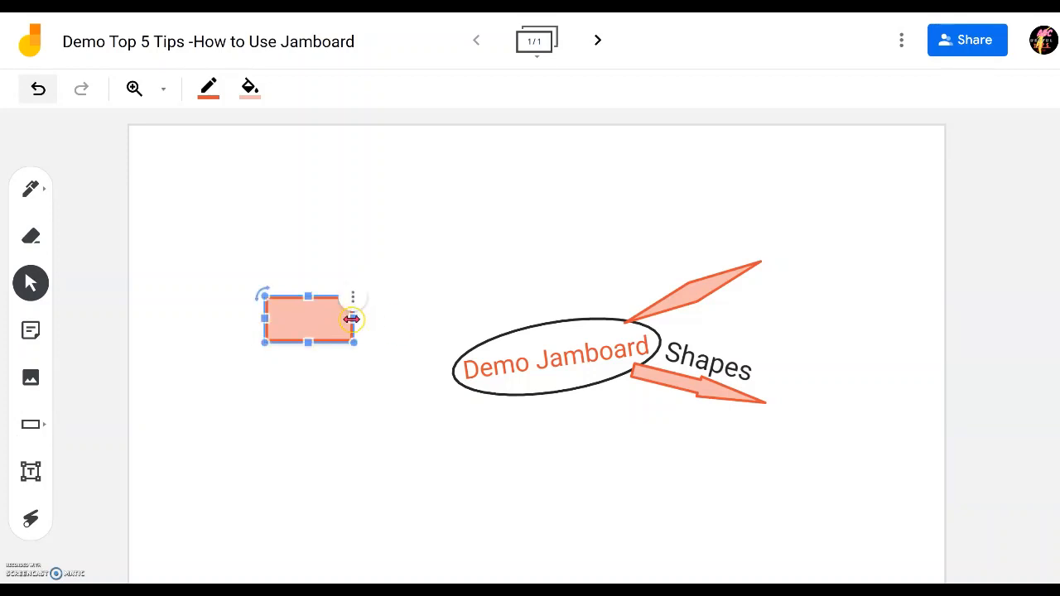
Reshape the rectangle into a long, thin bar and place it sloping down to the right against the ellipse's upper-left edge
left_click_drag(354, 318, 433, 311)
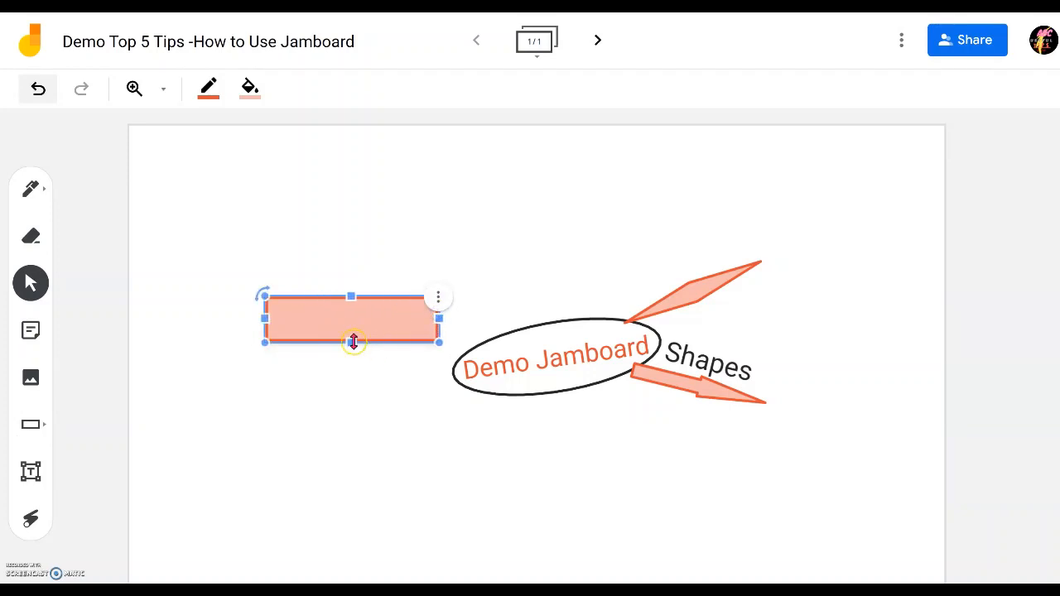
left_click_drag(353, 338, 355, 304)
left_click_drag(265, 309, 406, 320)
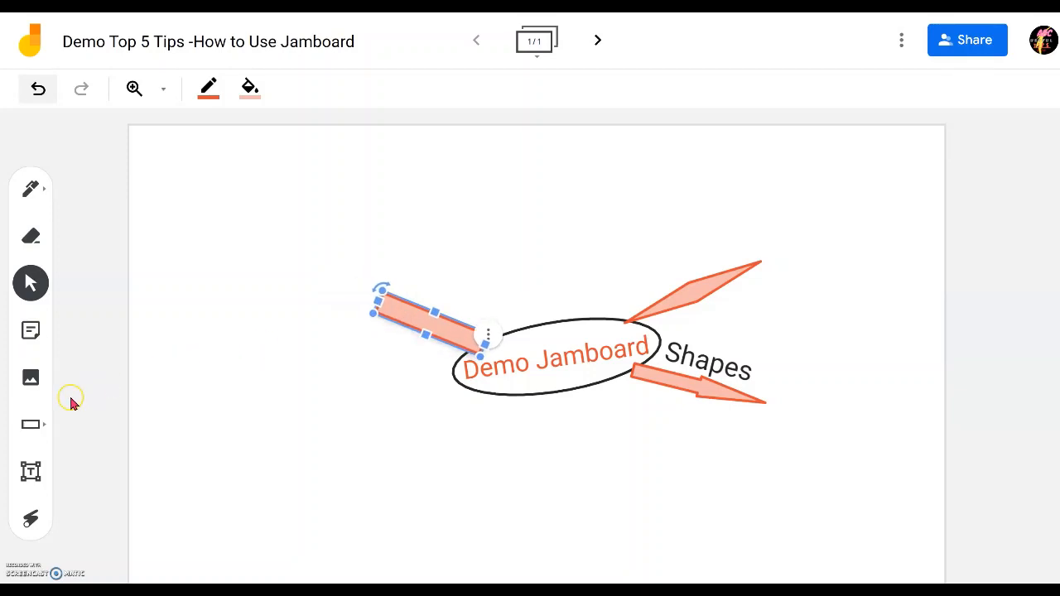
Add a wide, flat semicircle just below the lower-left part of the "Demo Jamboard" ellipse
left_click(33, 424)
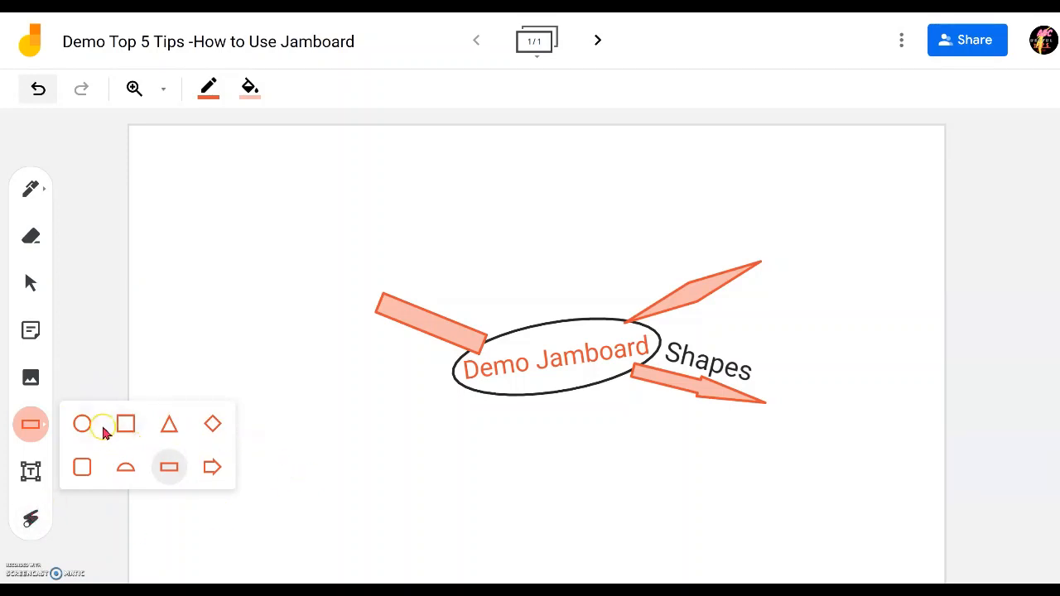
left_click(126, 470)
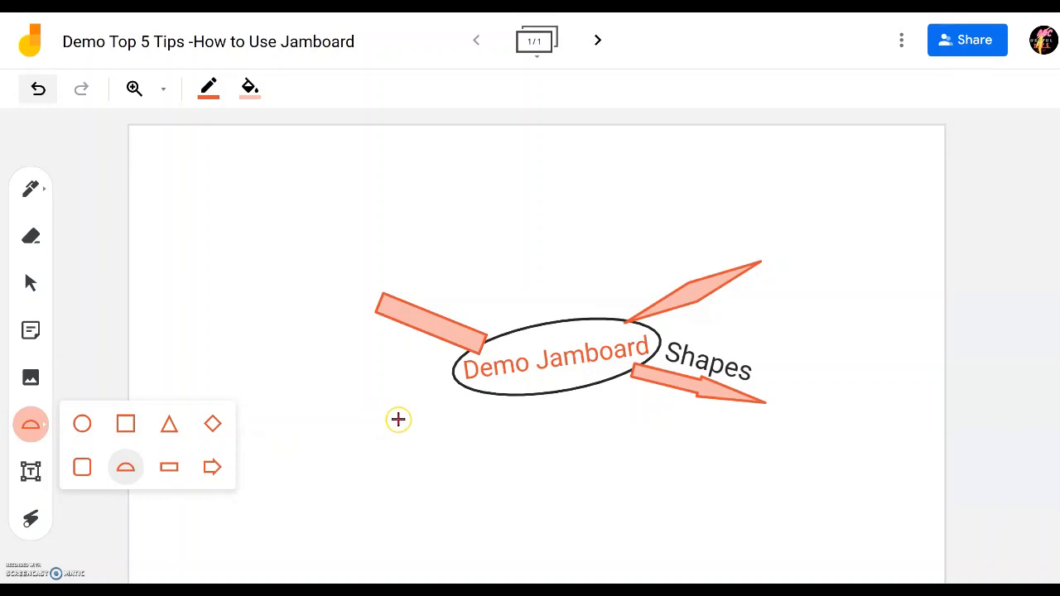
left_click(387, 415)
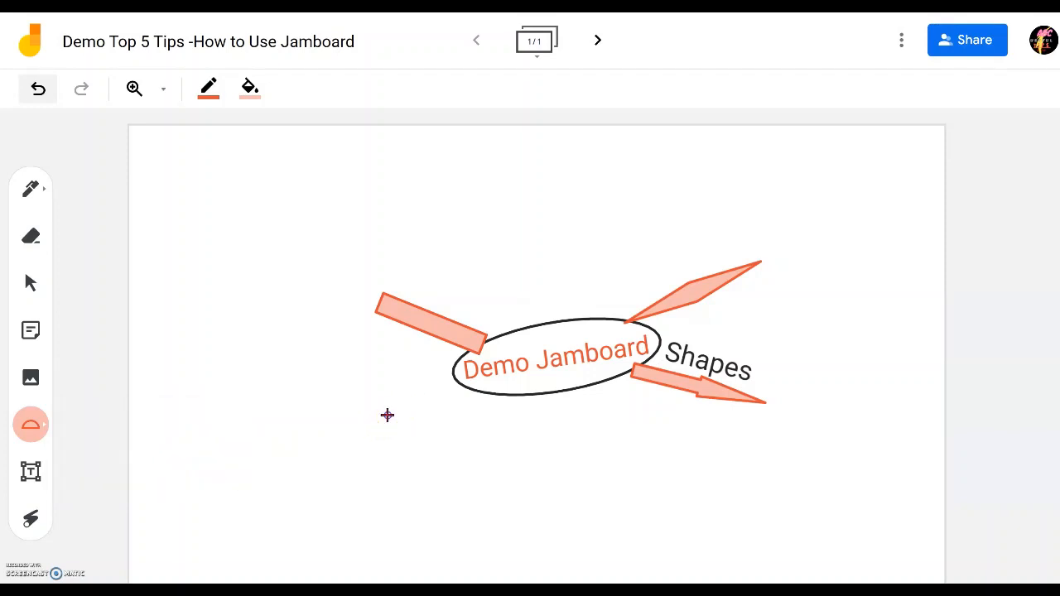
left_click_drag(400, 410, 525, 398)
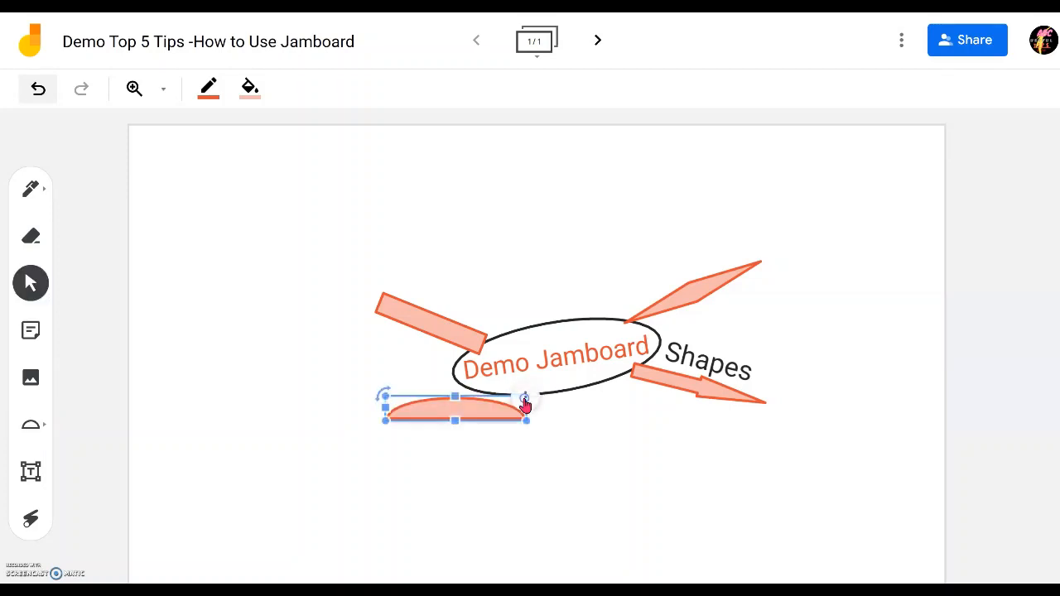
left_click(488, 440)
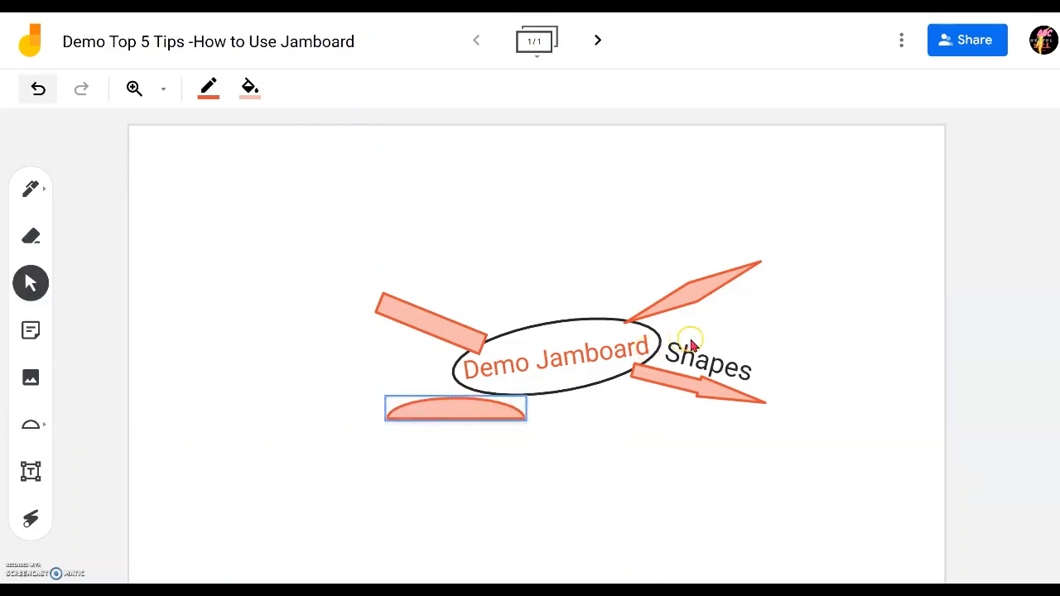